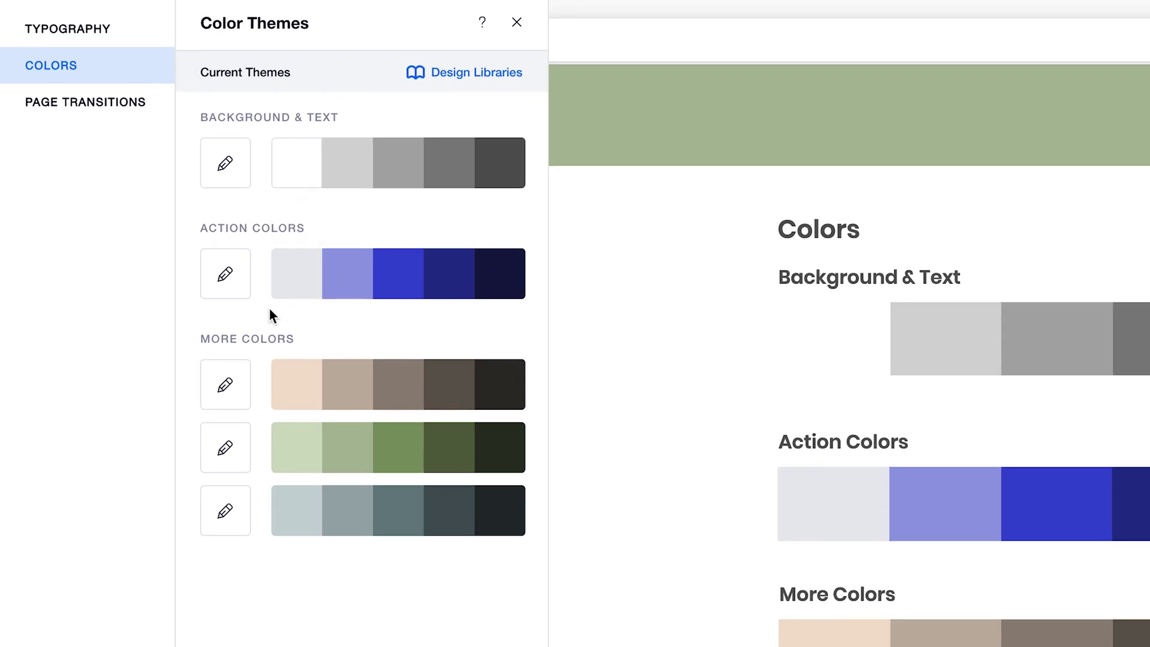
click(224, 278)
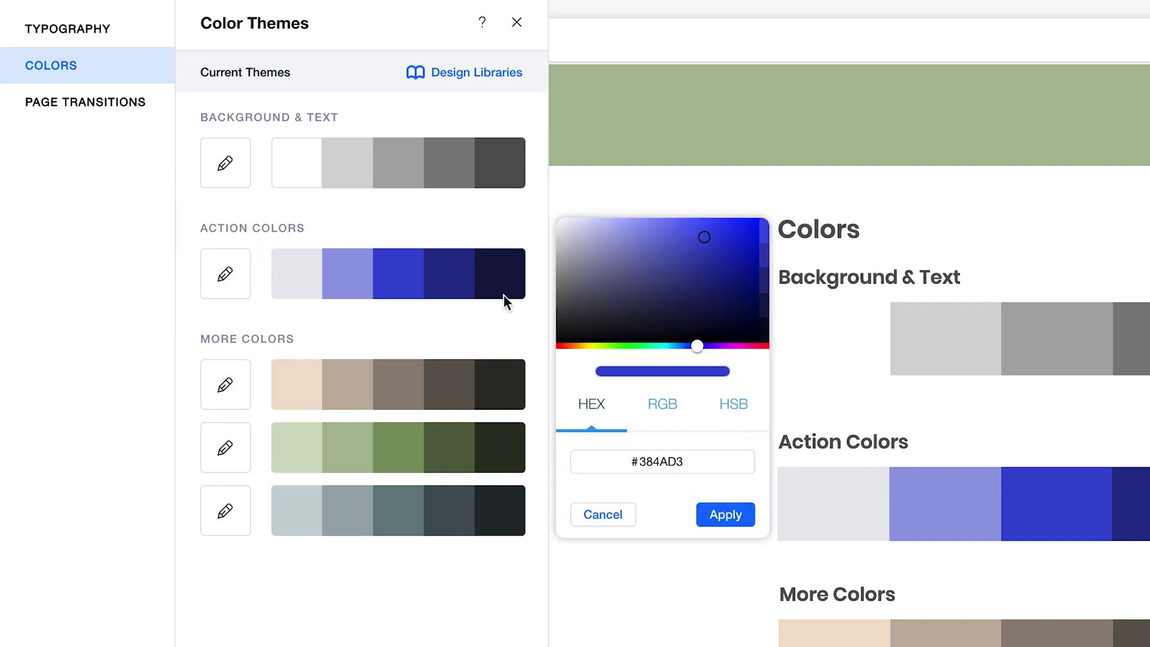
click(702, 346)
drag(673, 346, 722, 347)
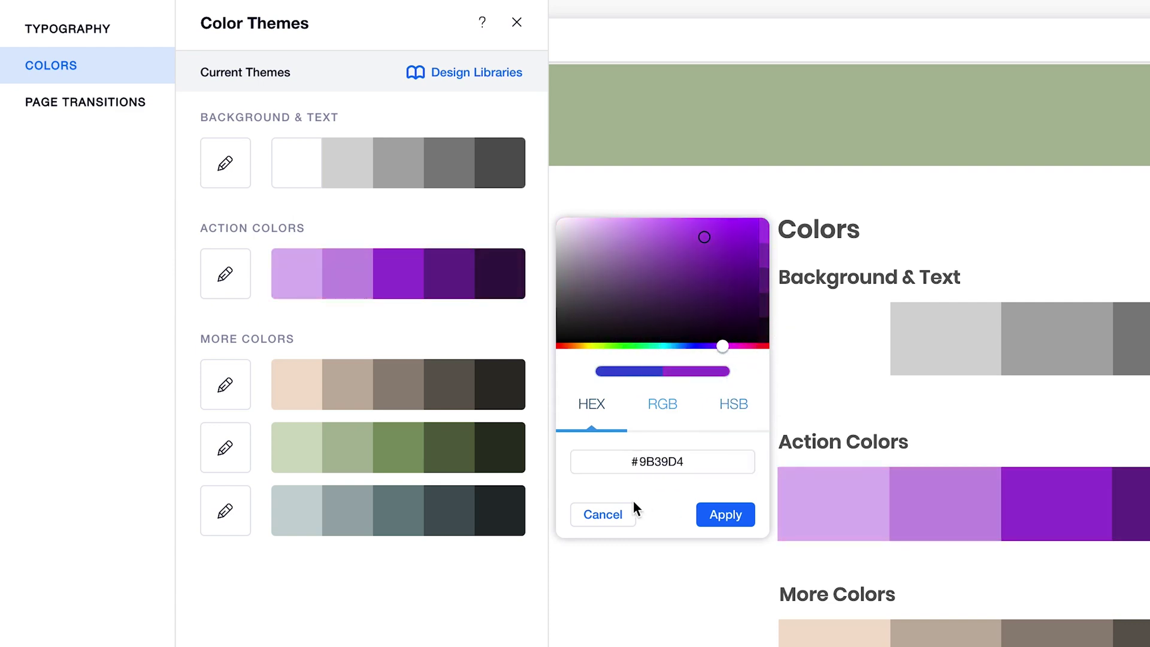
click(618, 518)
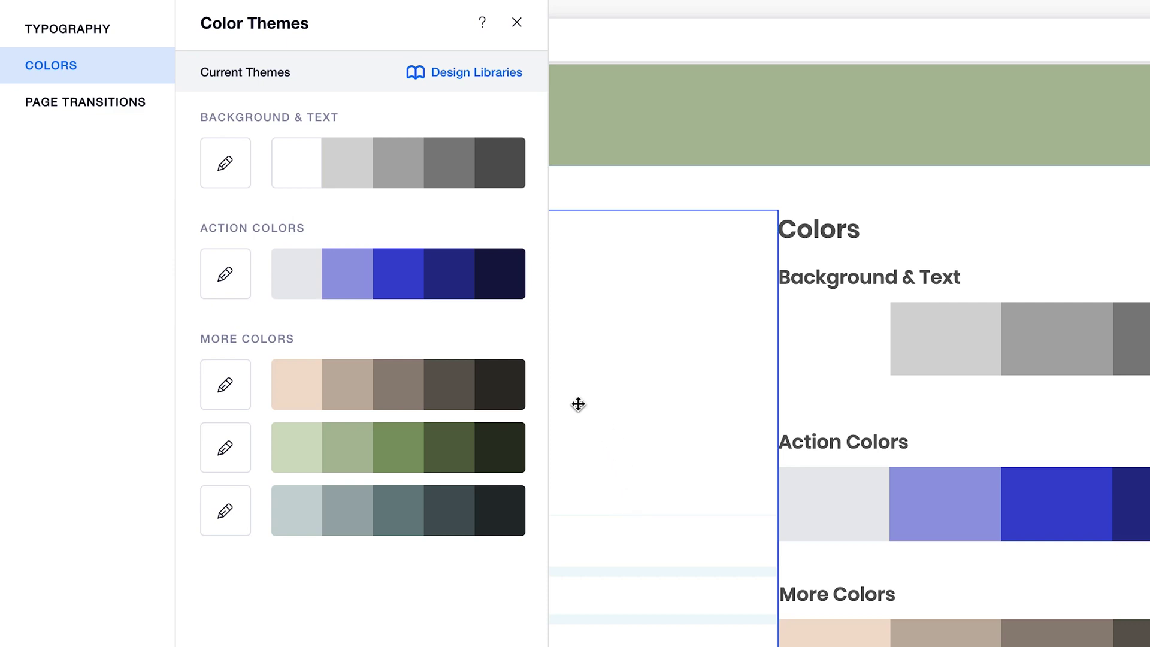
click(393, 282)
click(711, 481)
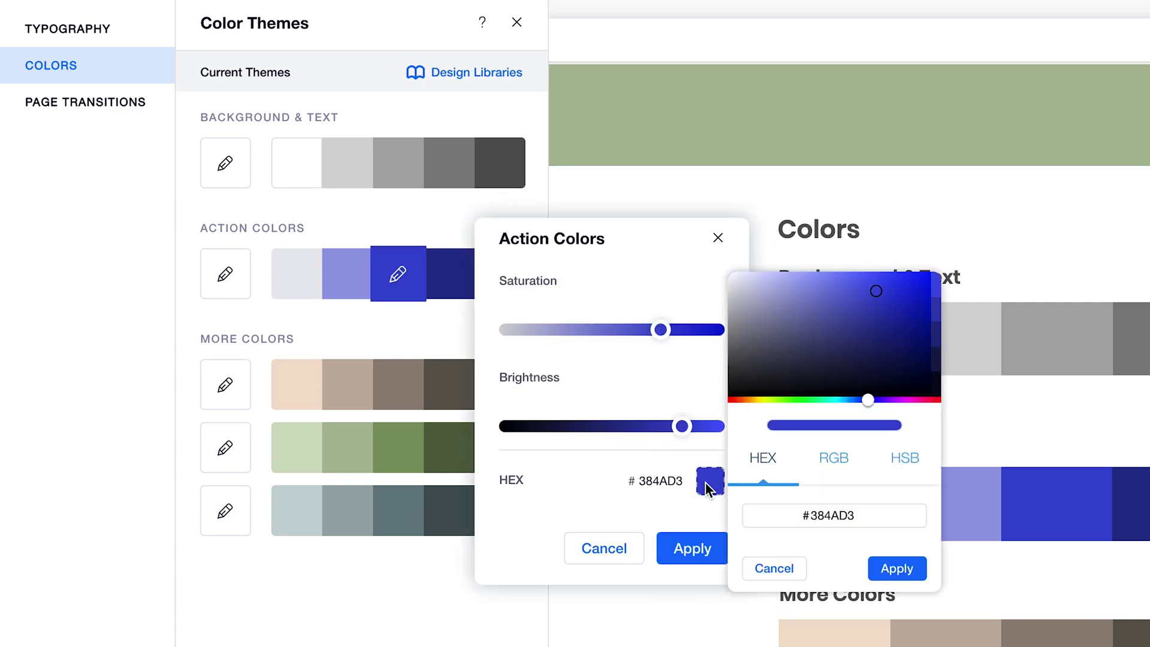
drag(868, 400, 826, 403)
click(390, 327)
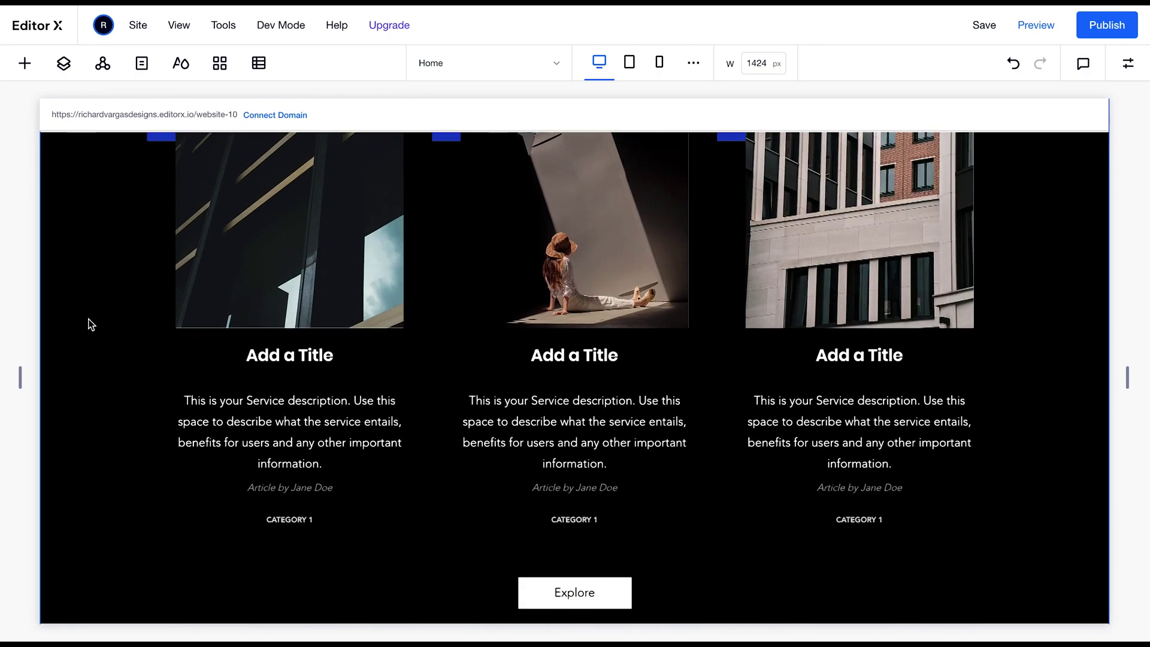
Step: Try other hues on the Action Colors, then cancel so they stay blue
scroll(89, 324, up, 5)
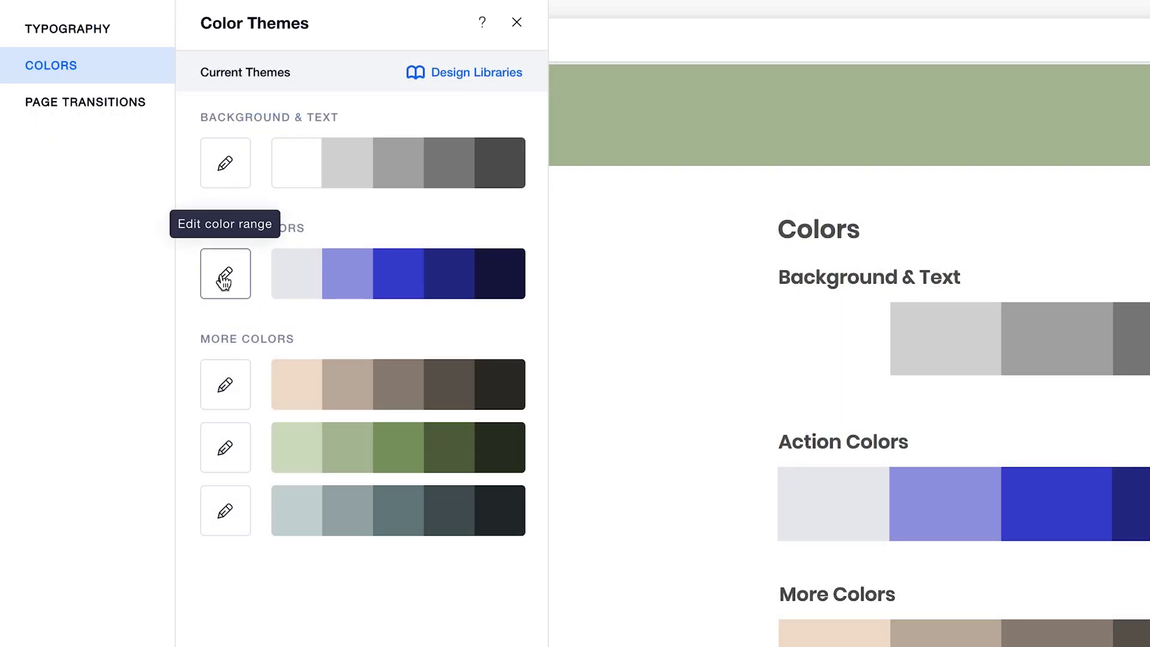
click(225, 278)
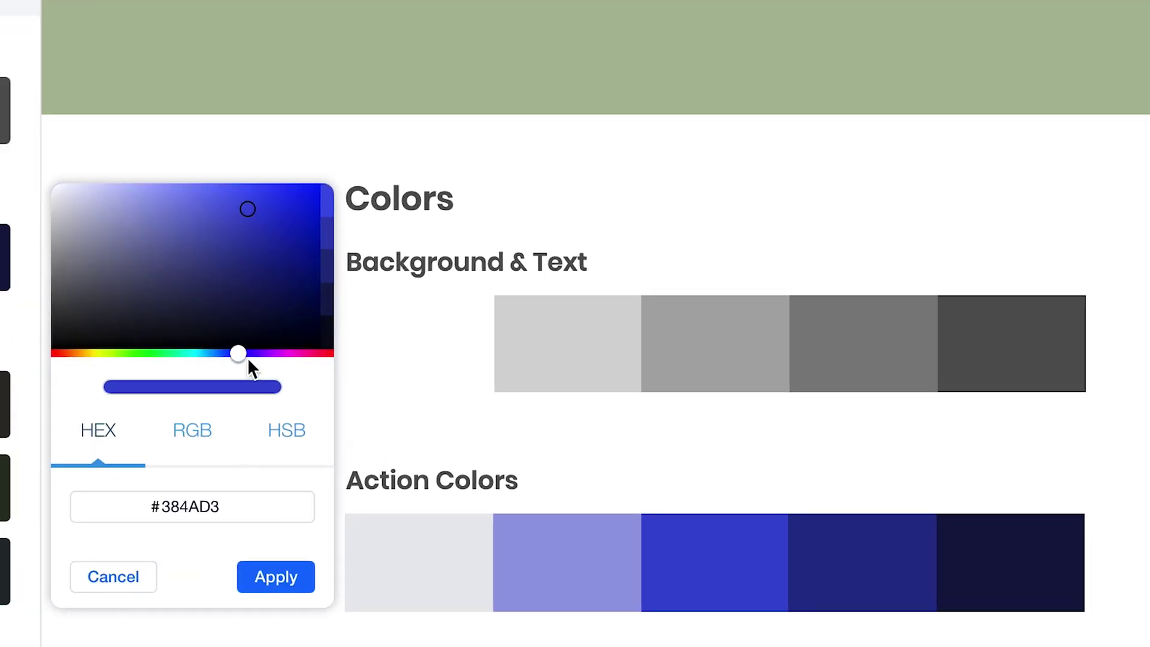
click(685, 350)
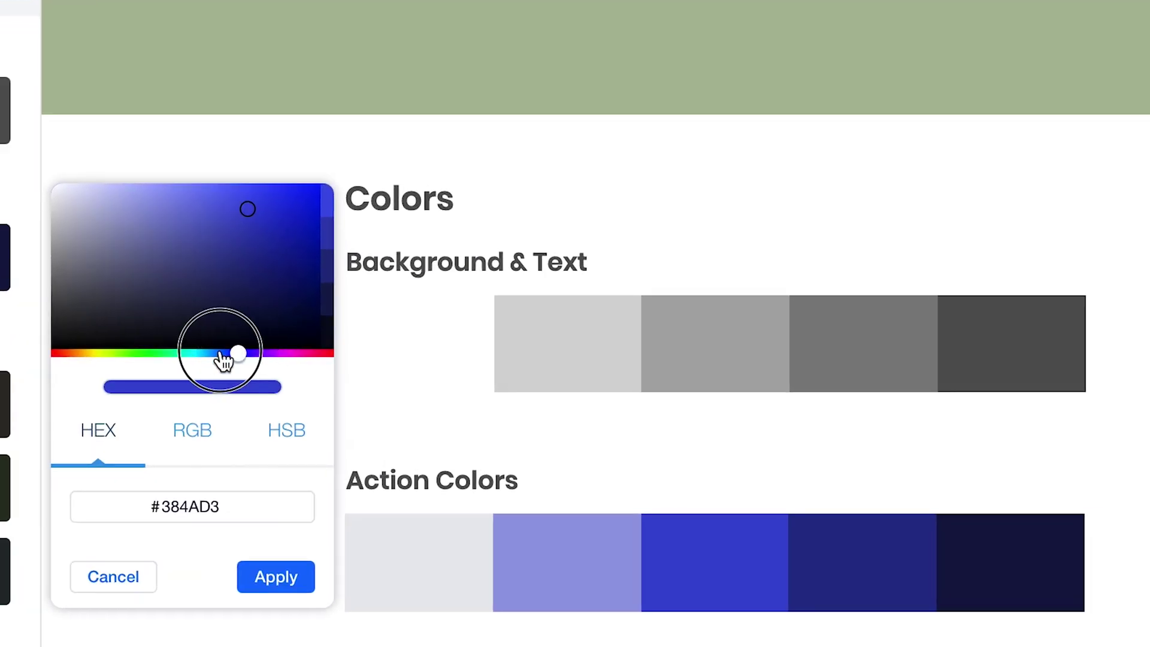
drag(221, 354, 270, 367)
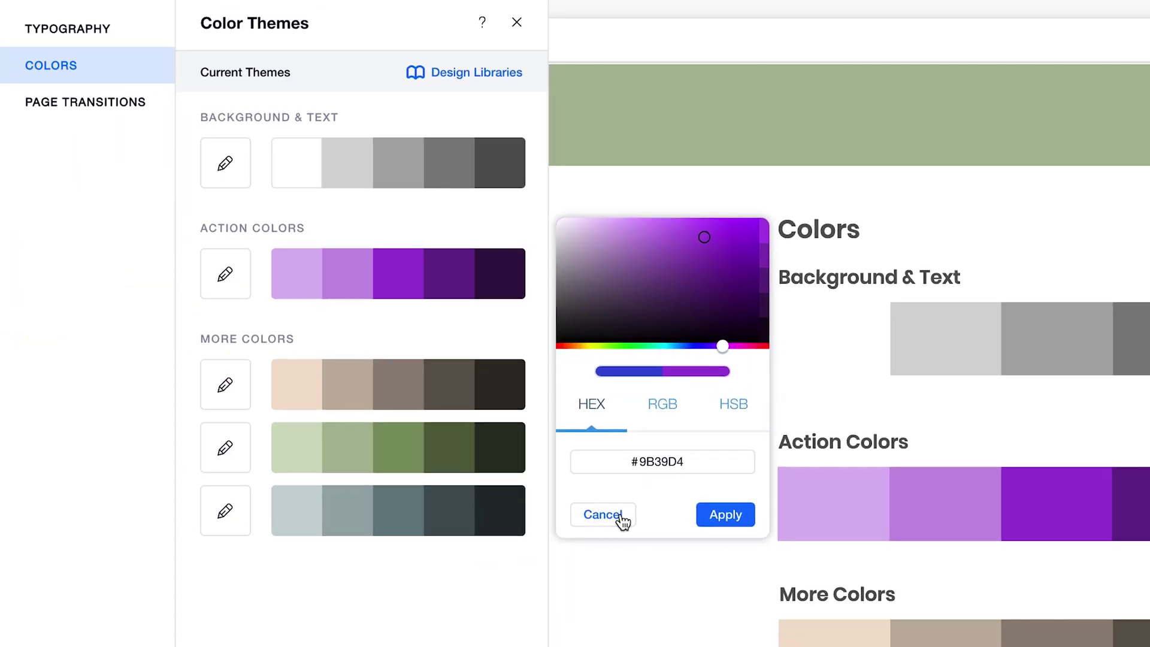
click(136, 578)
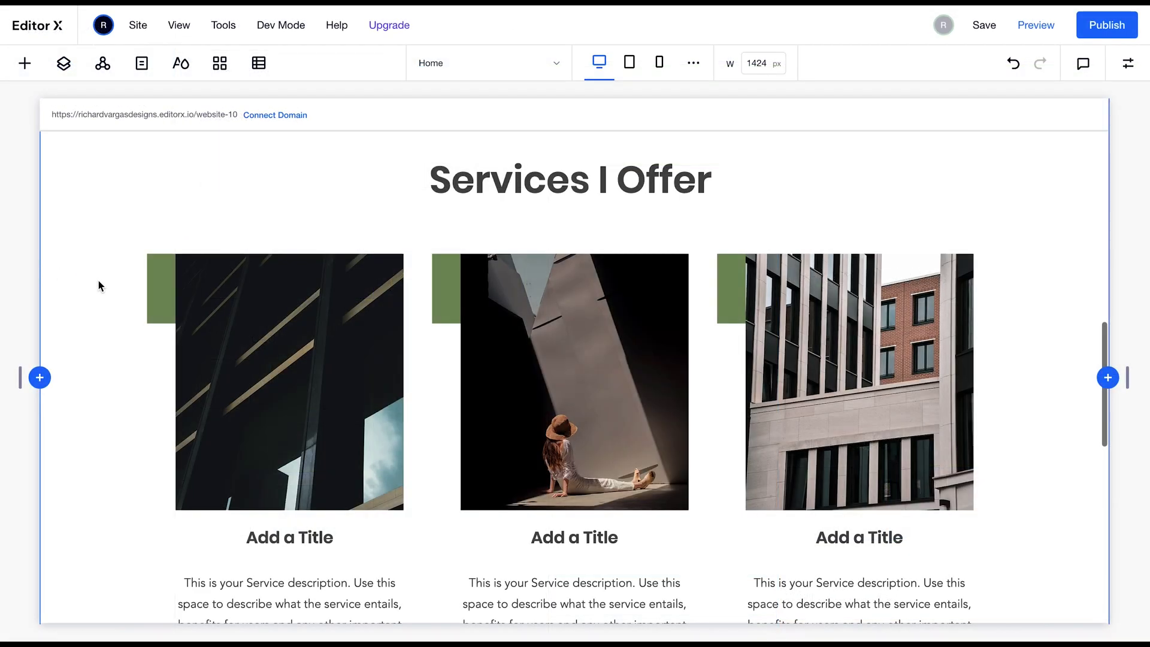
Step: Inspect the Services section's background colour and the Services I Offer heading's text colour
click(99, 280)
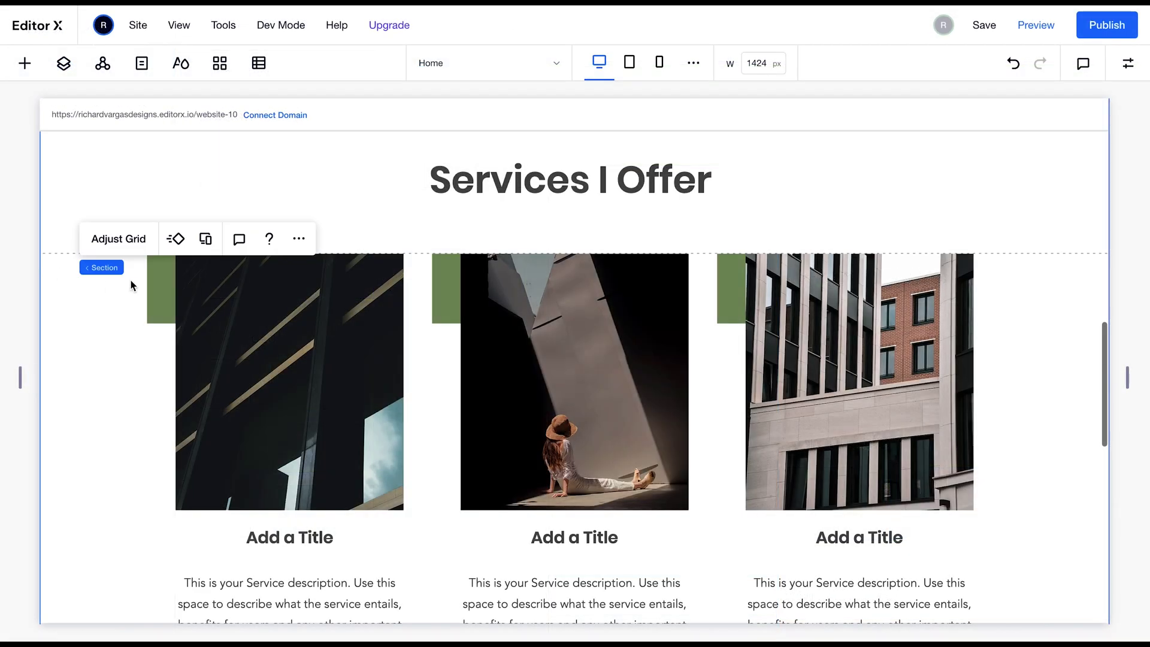
click(1128, 63)
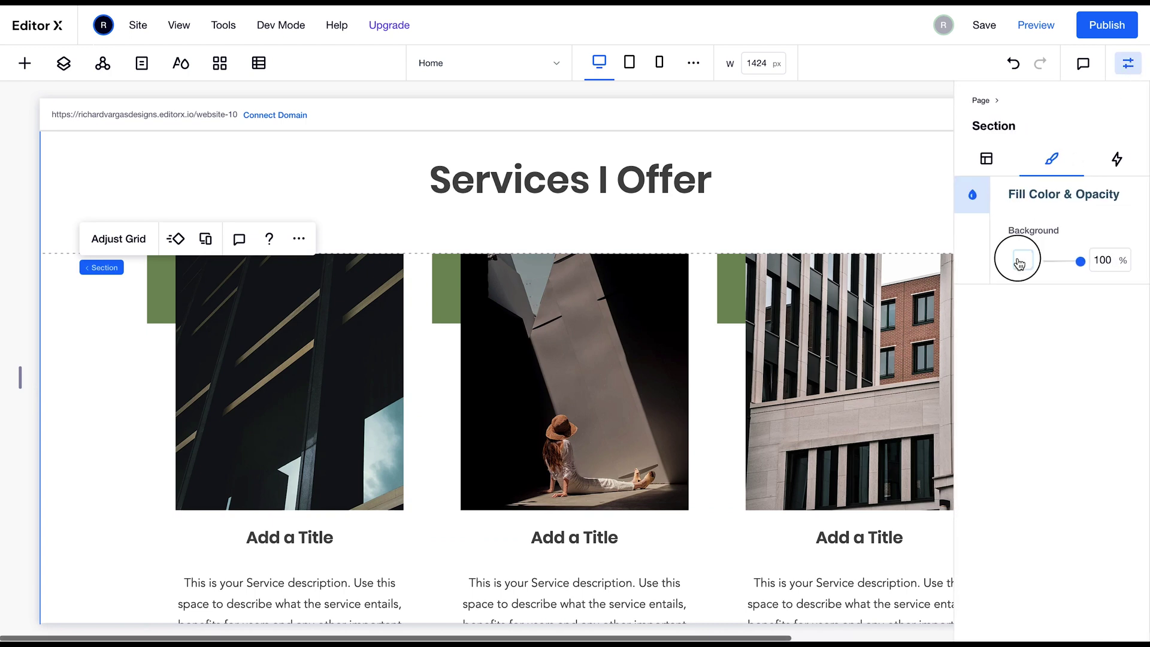
click(1019, 261)
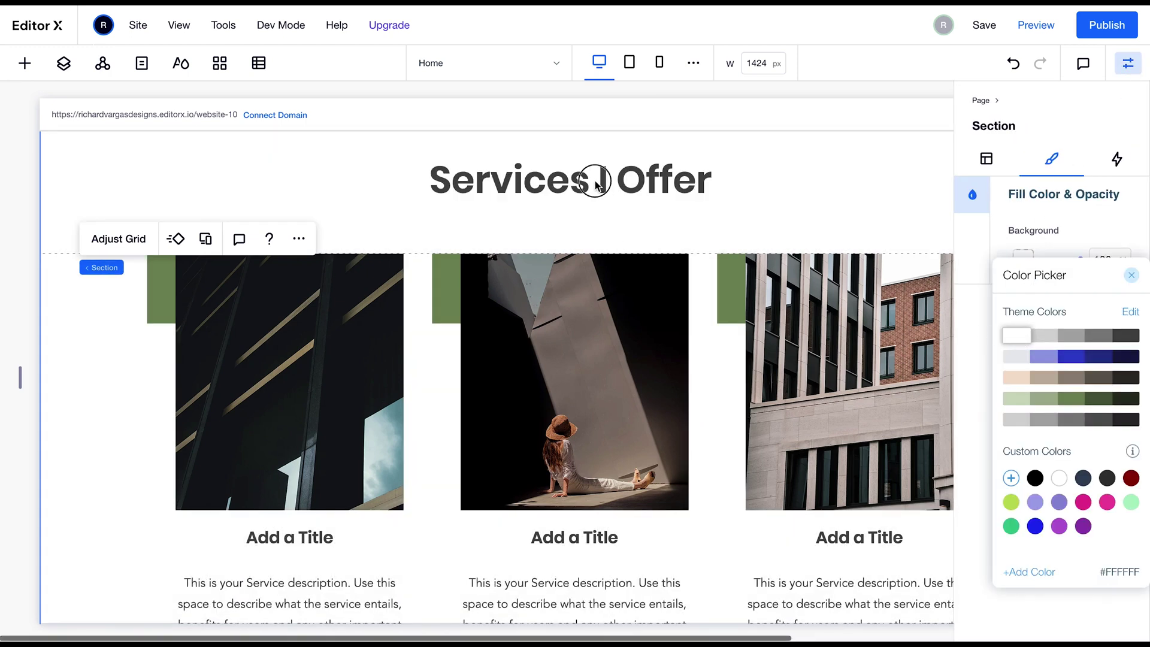
click(594, 181)
click(595, 181)
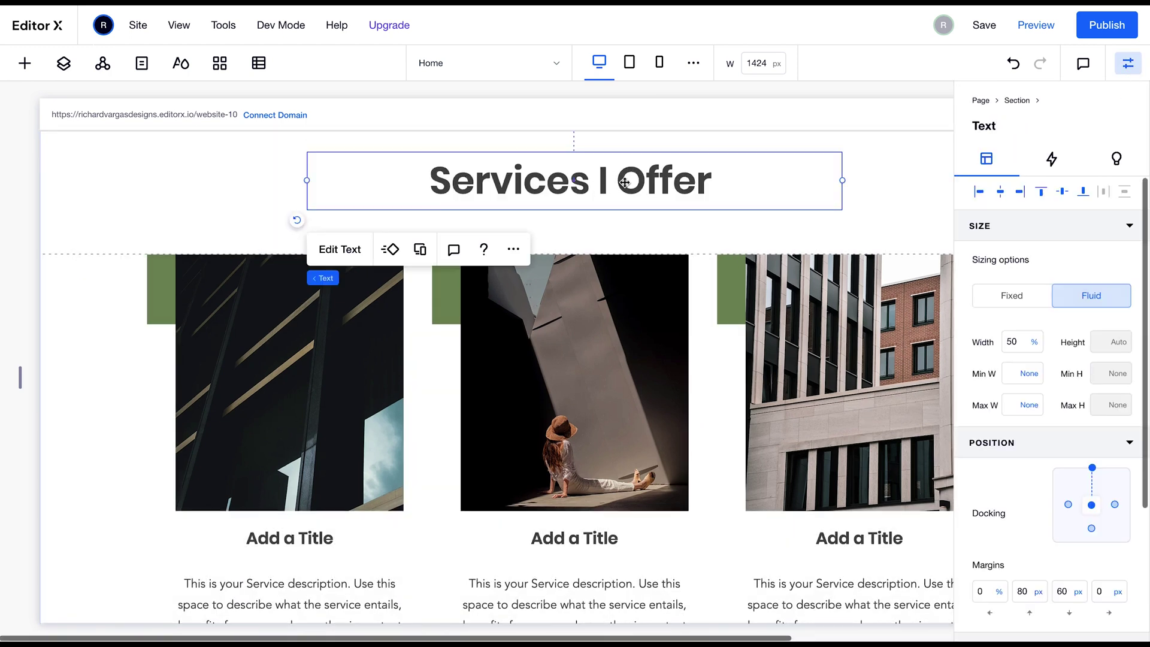
click(353, 263)
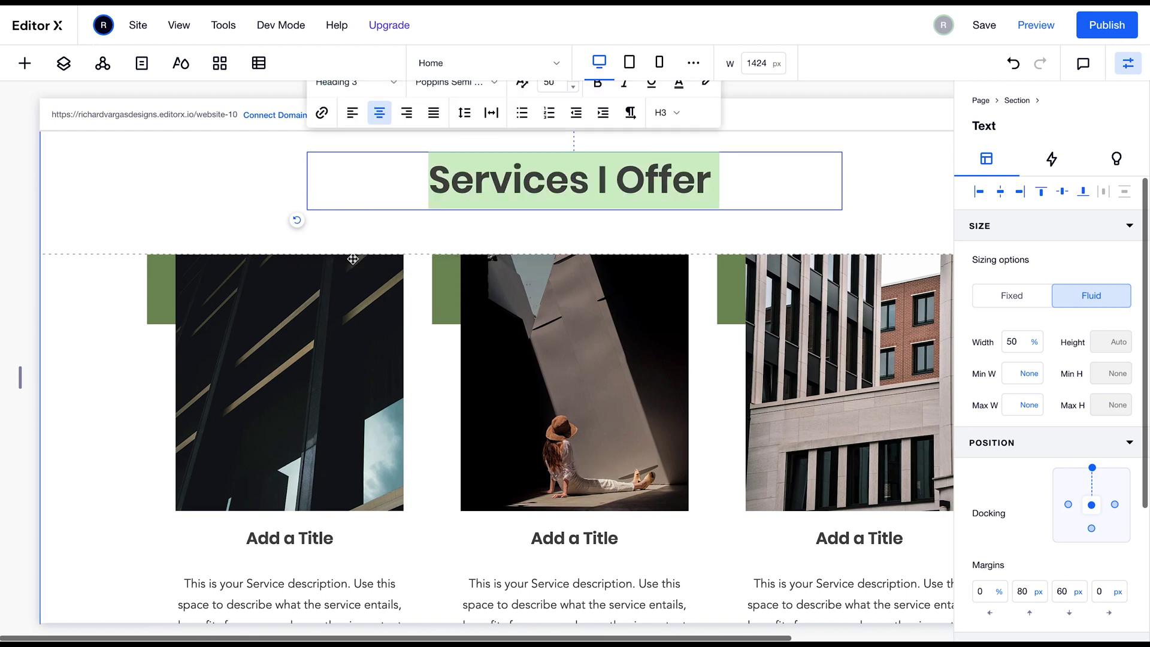
click(680, 84)
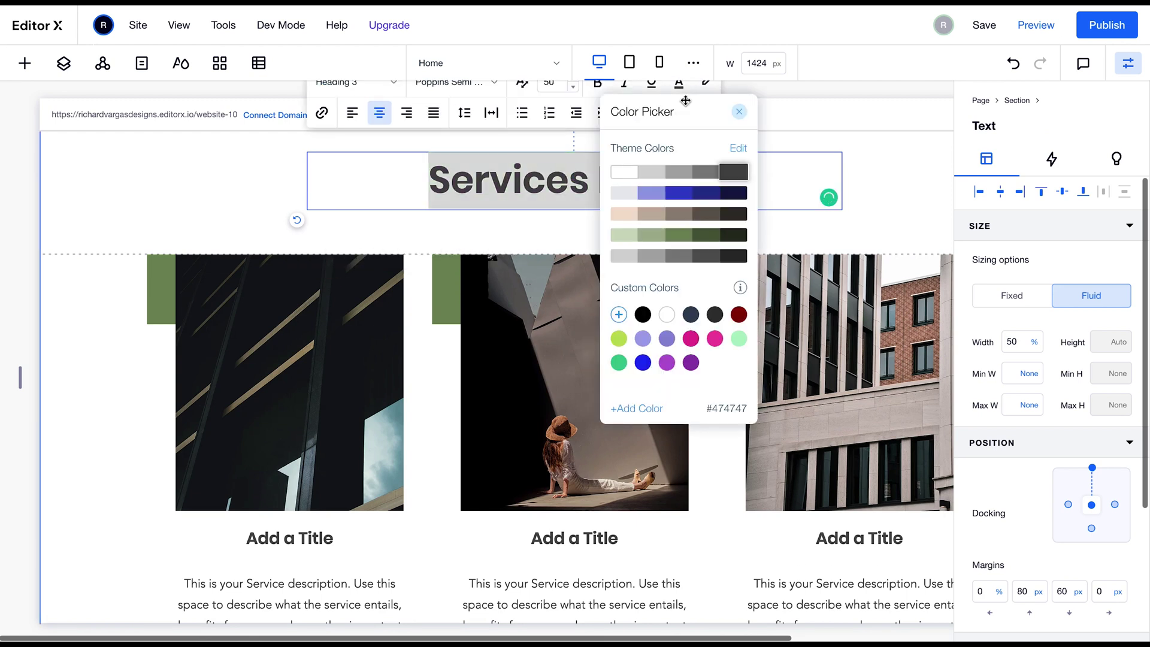
Step: Select the green shape behind the first card and view its Fill Color & Opacity, leaving it green
click(207, 287)
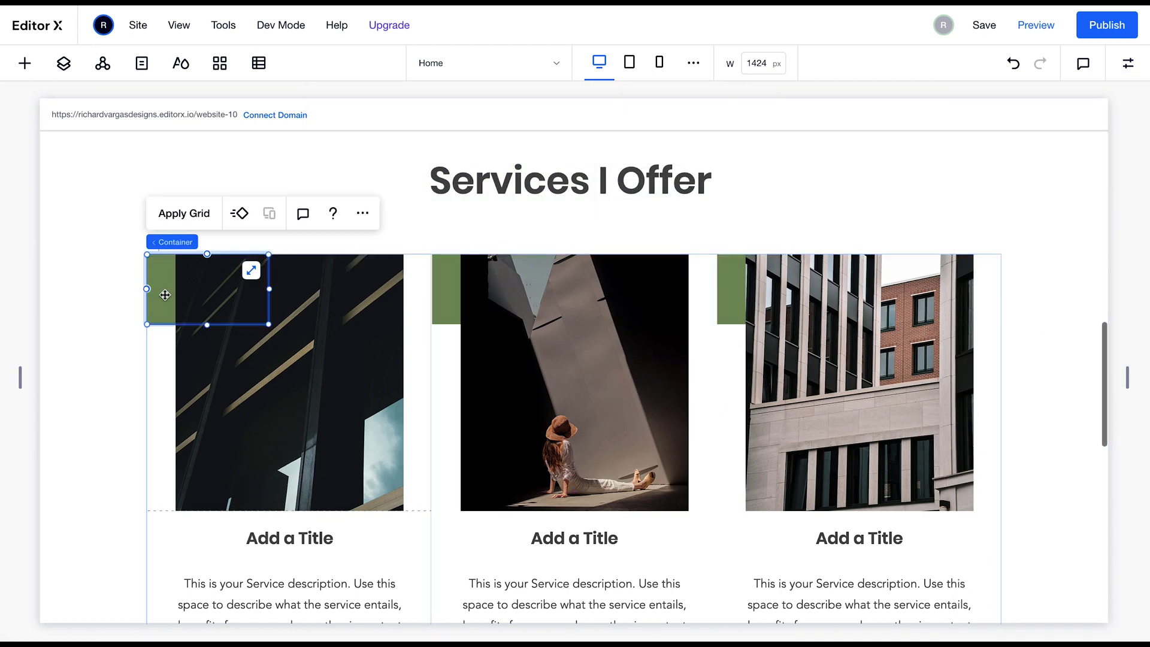
click(1127, 63)
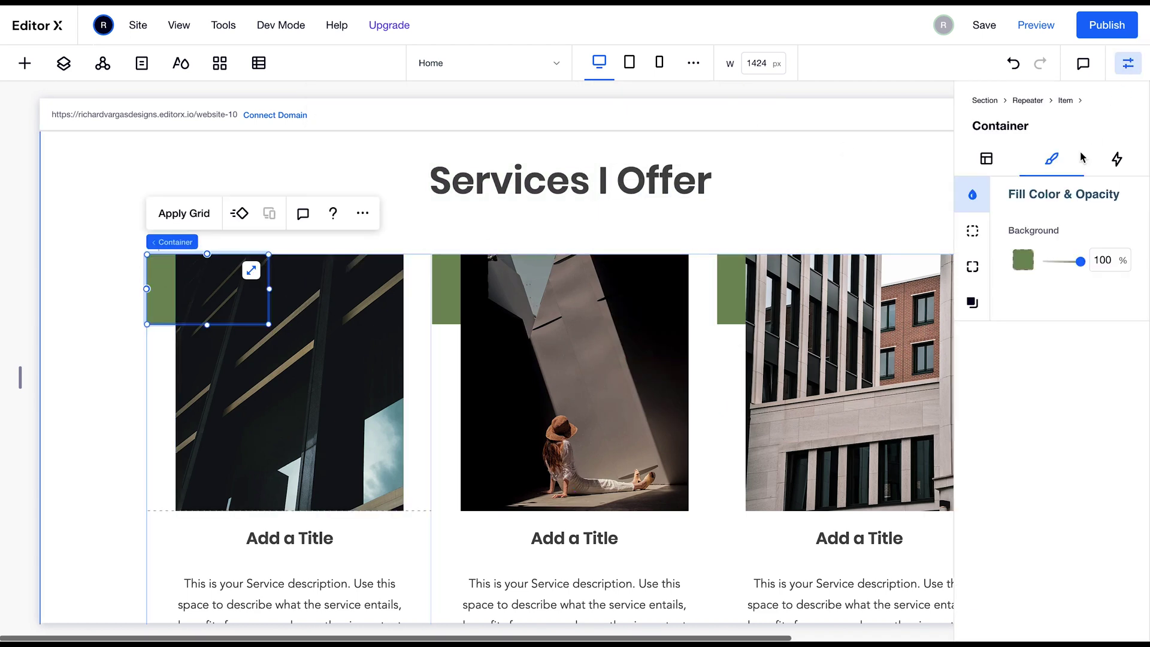
click(1023, 254)
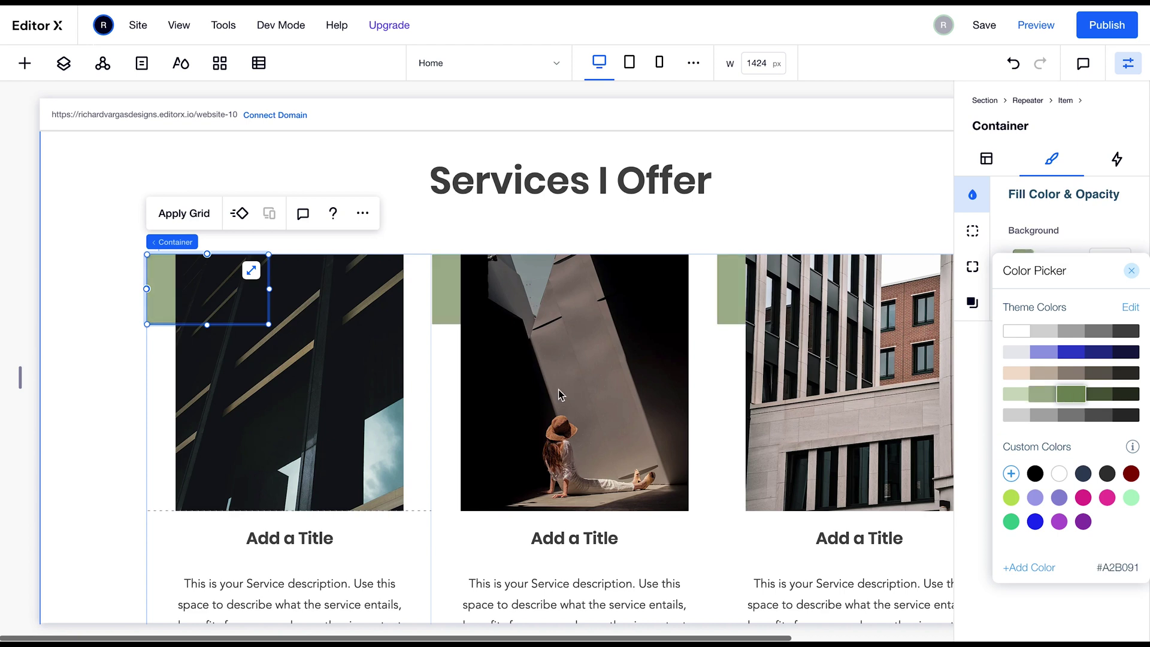
click(87, 405)
scroll(96, 405, down, 5)
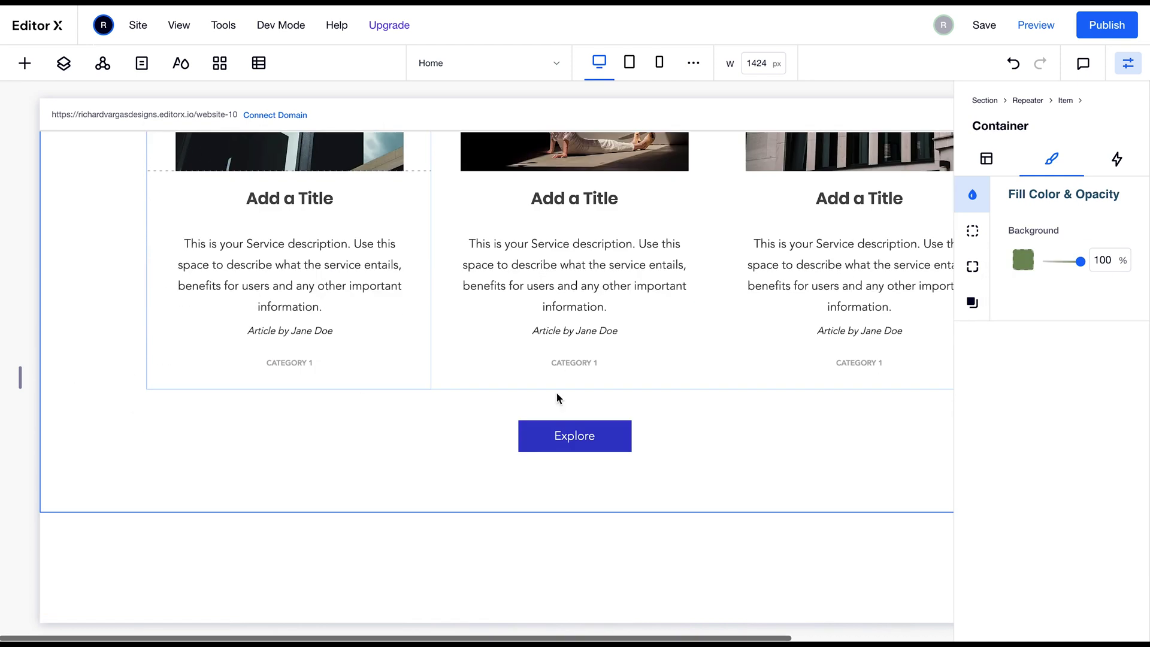
Step: Check the Explore button's background colour without changing it, then reselect the Services section
click(628, 427)
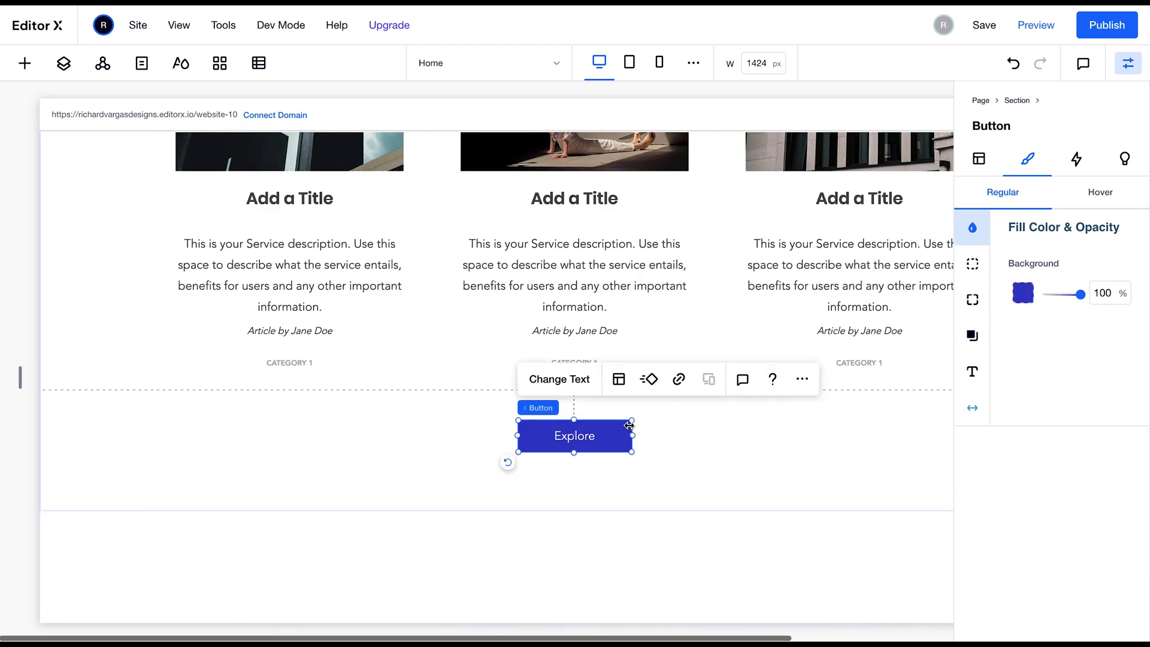
click(1023, 293)
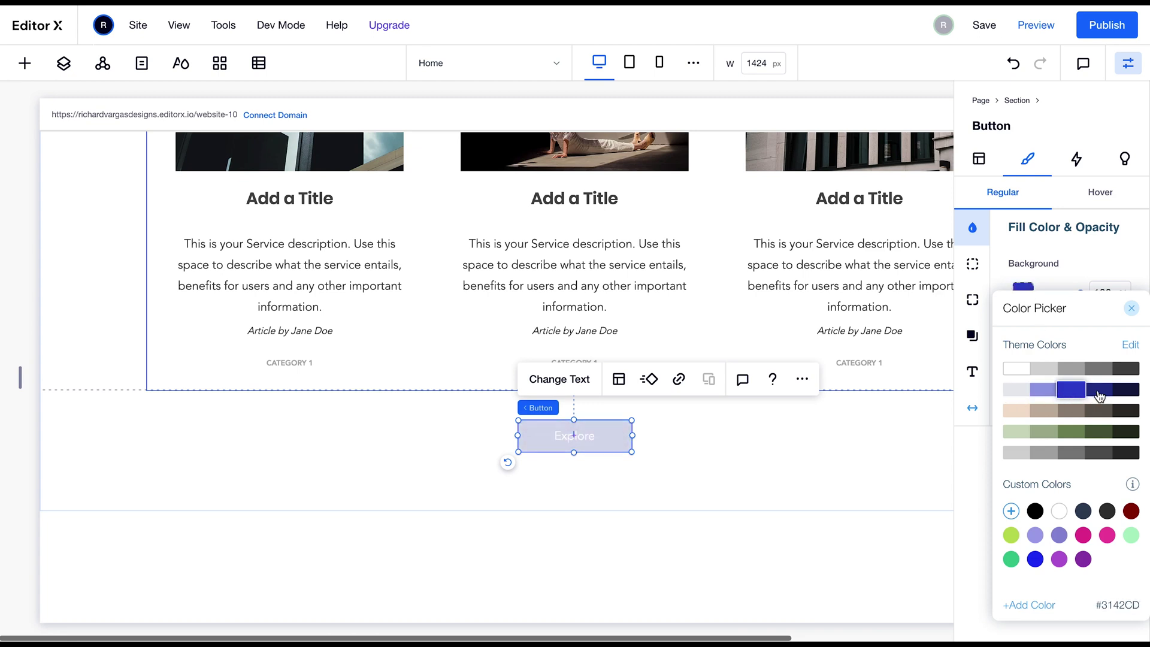
click(892, 433)
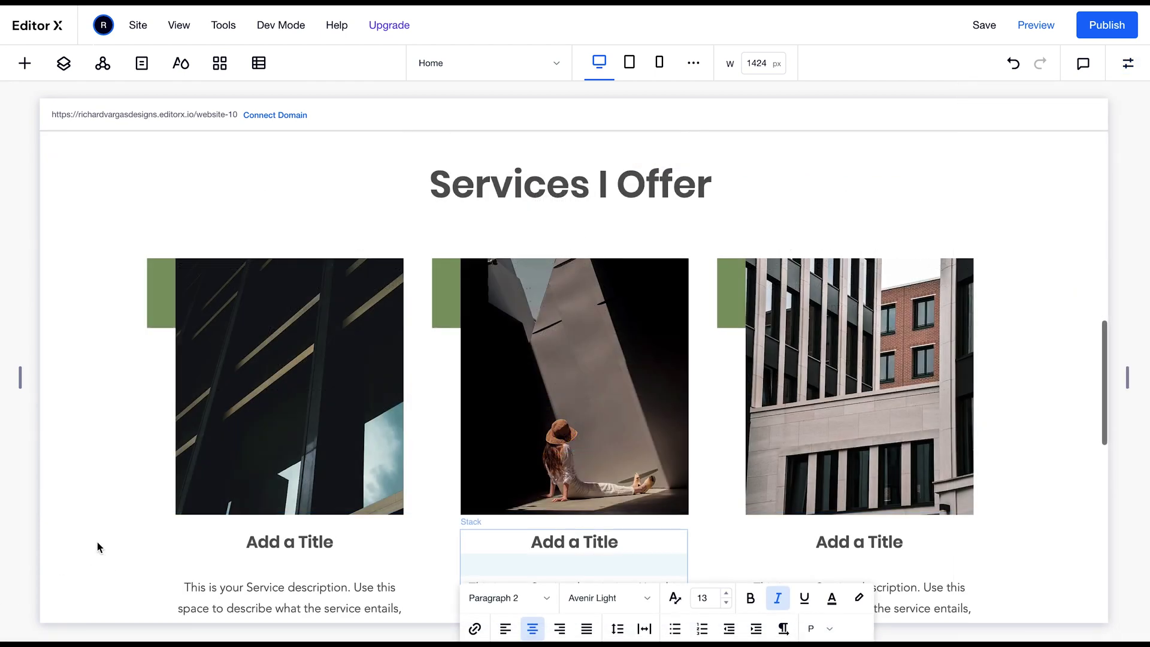
click(97, 547)
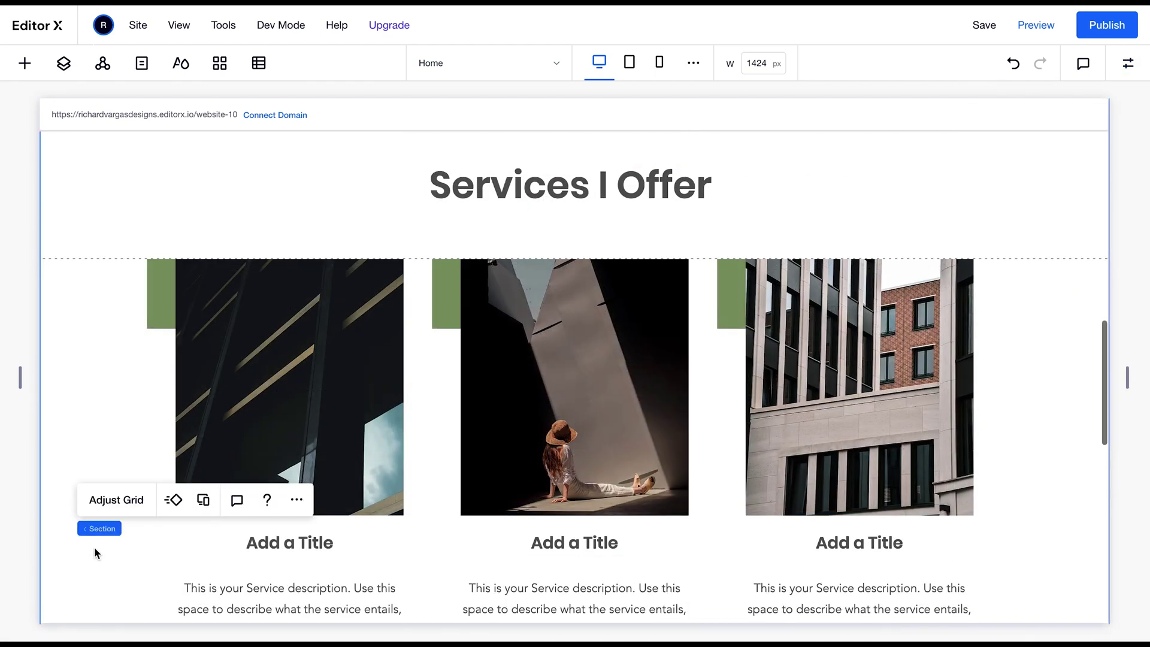
Step: In Site Styles Colors, set the main background swatch to black (000000) and darkest text swatch to white (FFFFFF)
scroll(132, 173, down, 1)
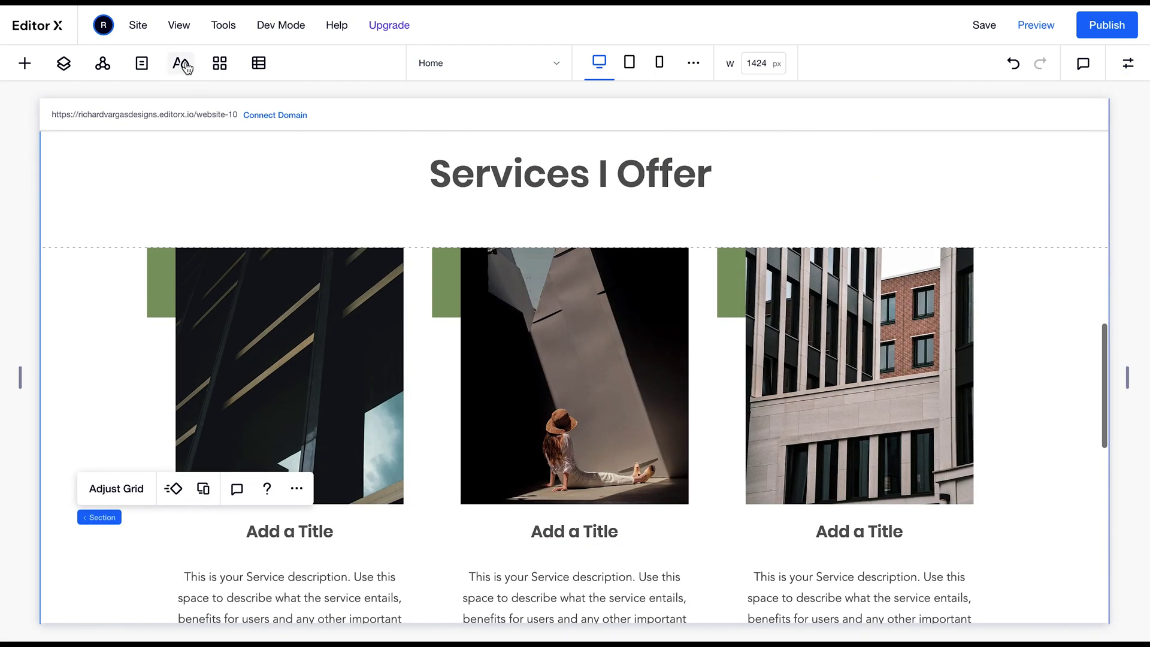
click(186, 66)
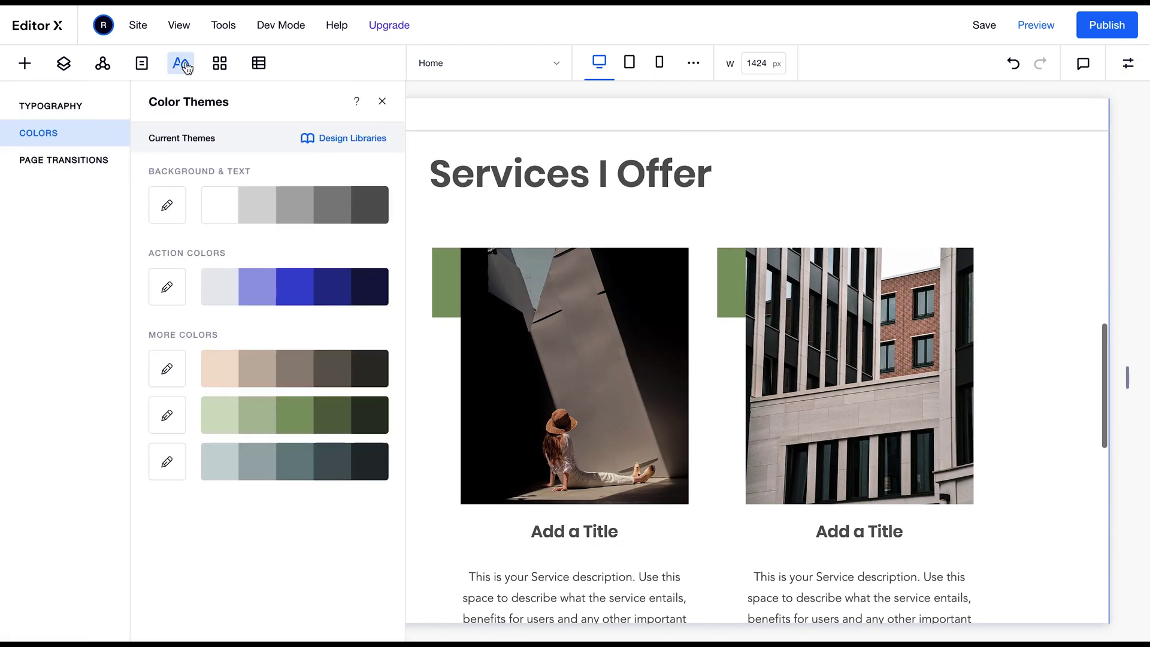
click(219, 207)
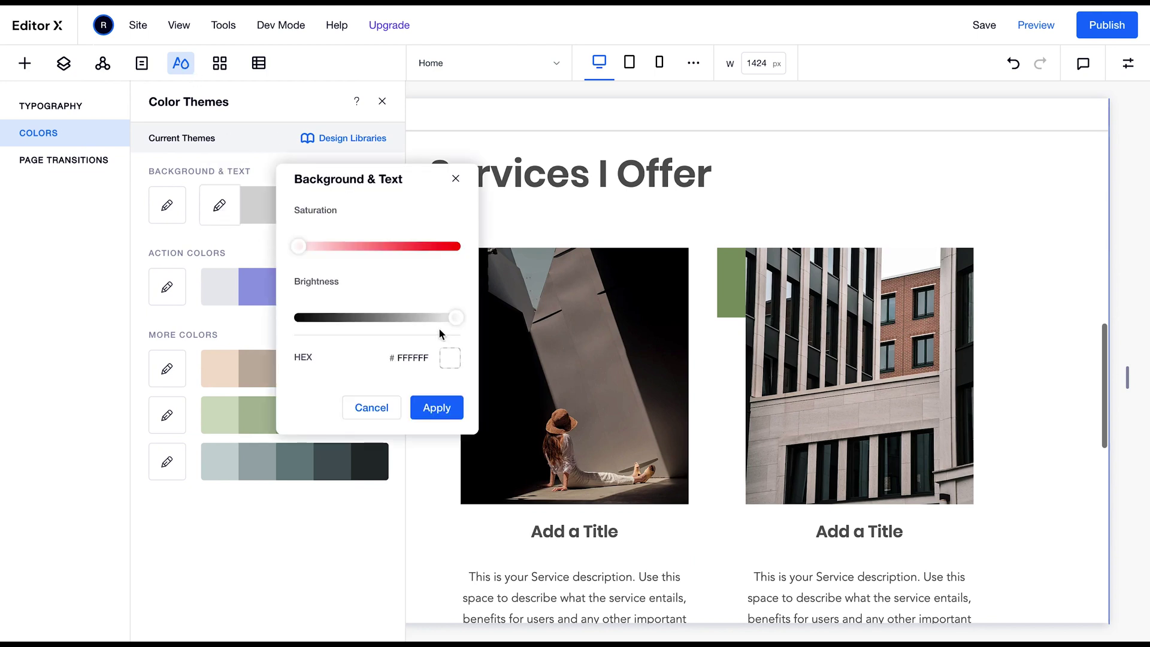
drag(454, 316, 295, 317)
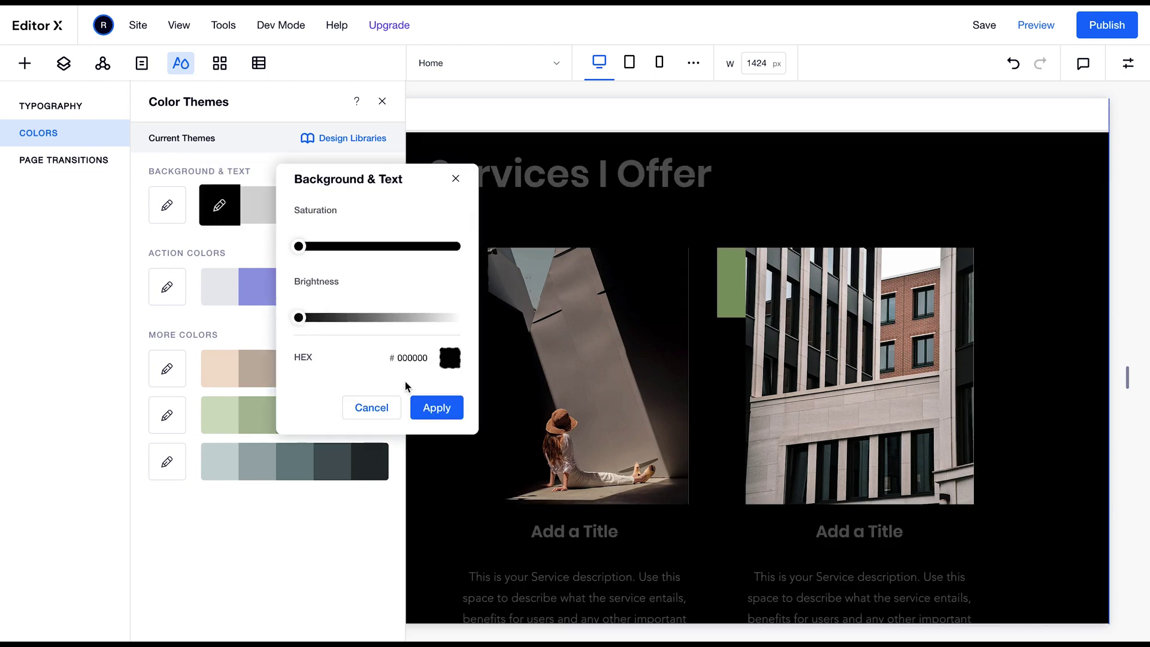
click(438, 407)
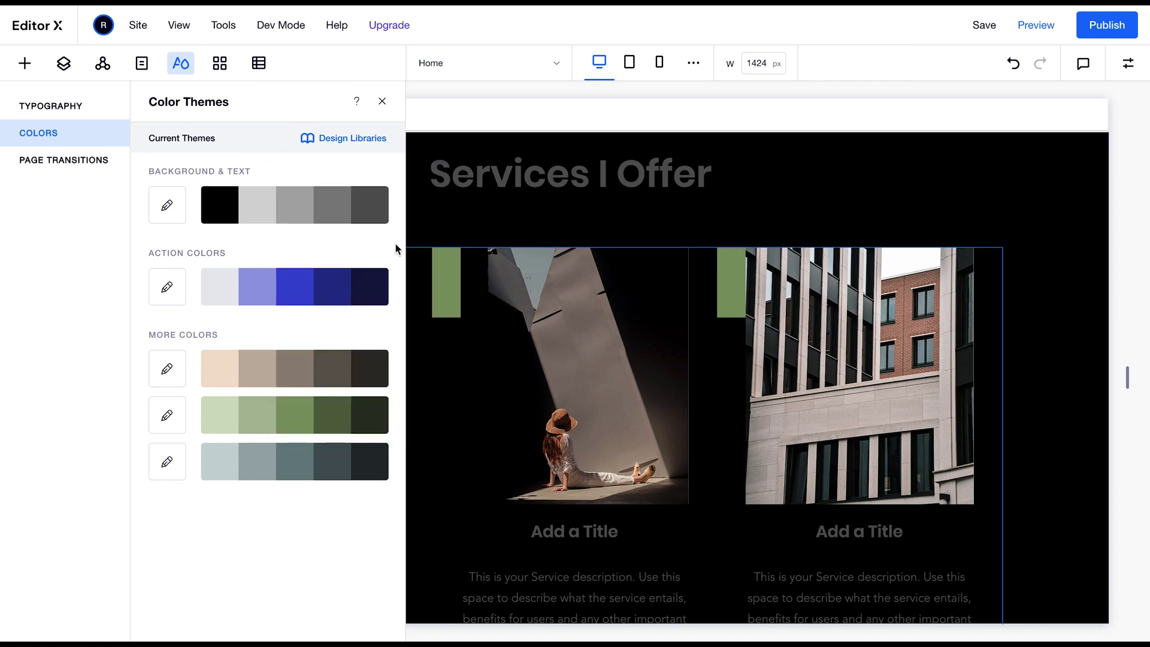
click(371, 208)
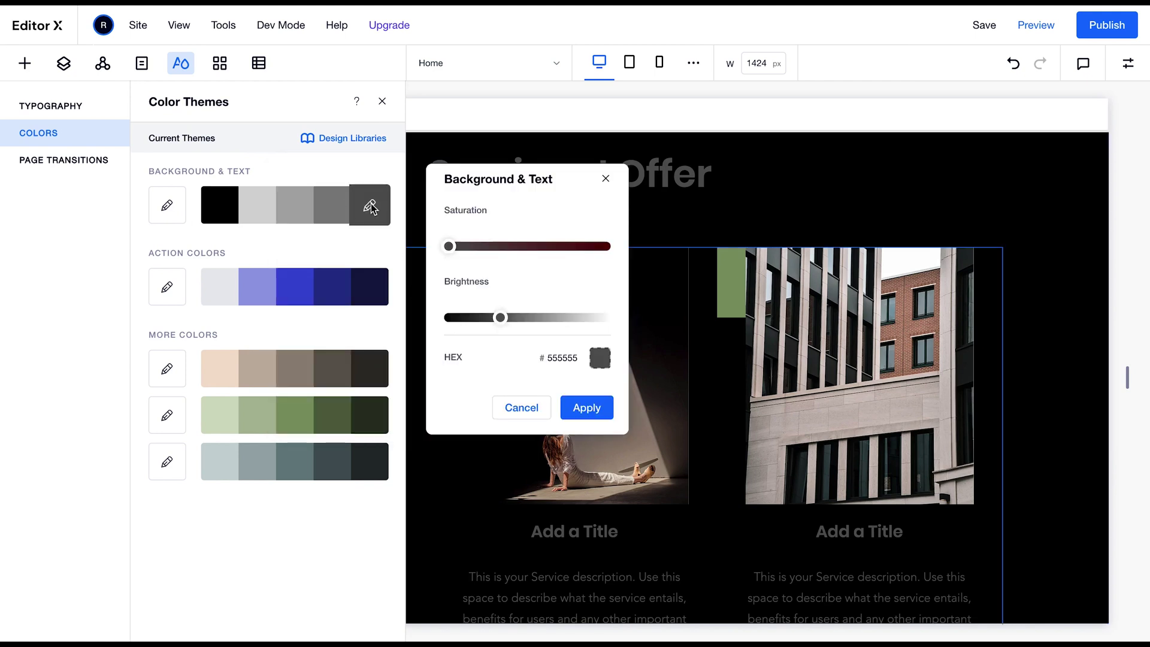
drag(500, 318, 608, 318)
click(595, 409)
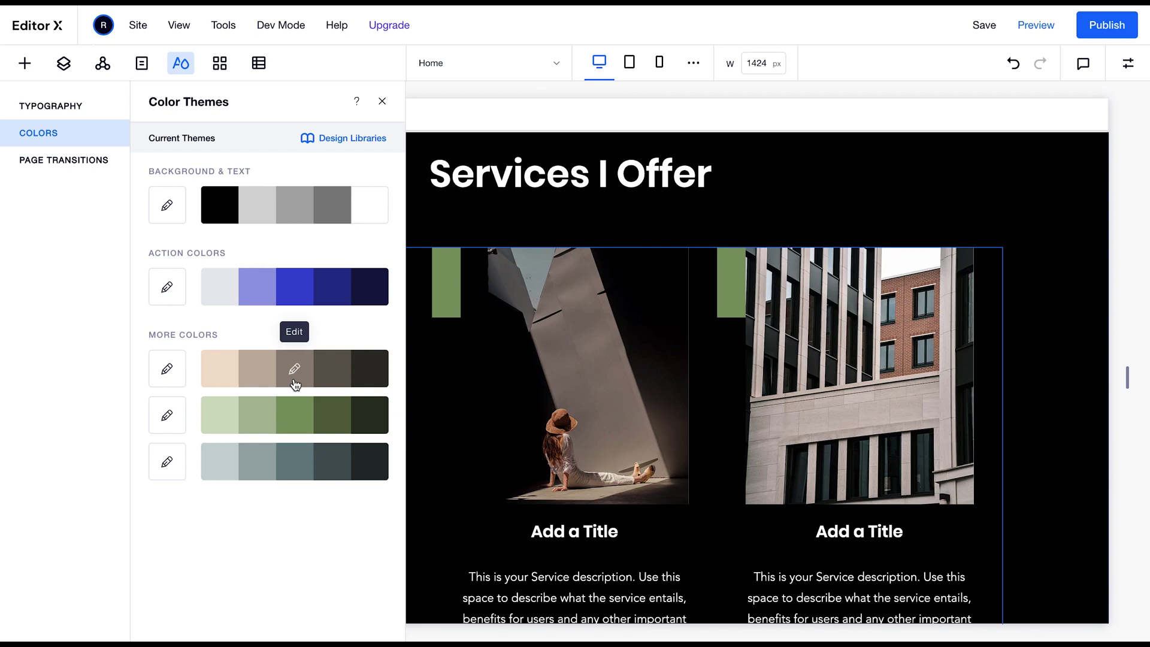
Step: Recolour the green accent row to a saturated blue (#173CC5)
click(167, 424)
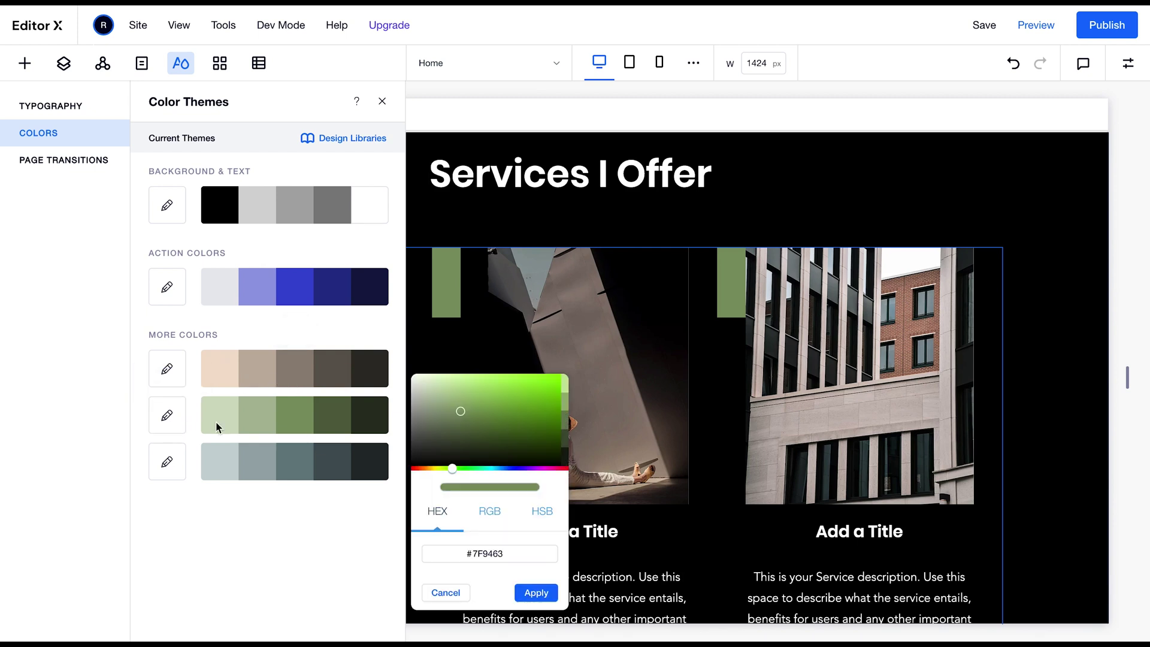
drag(453, 469, 513, 470)
drag(531, 405, 542, 396)
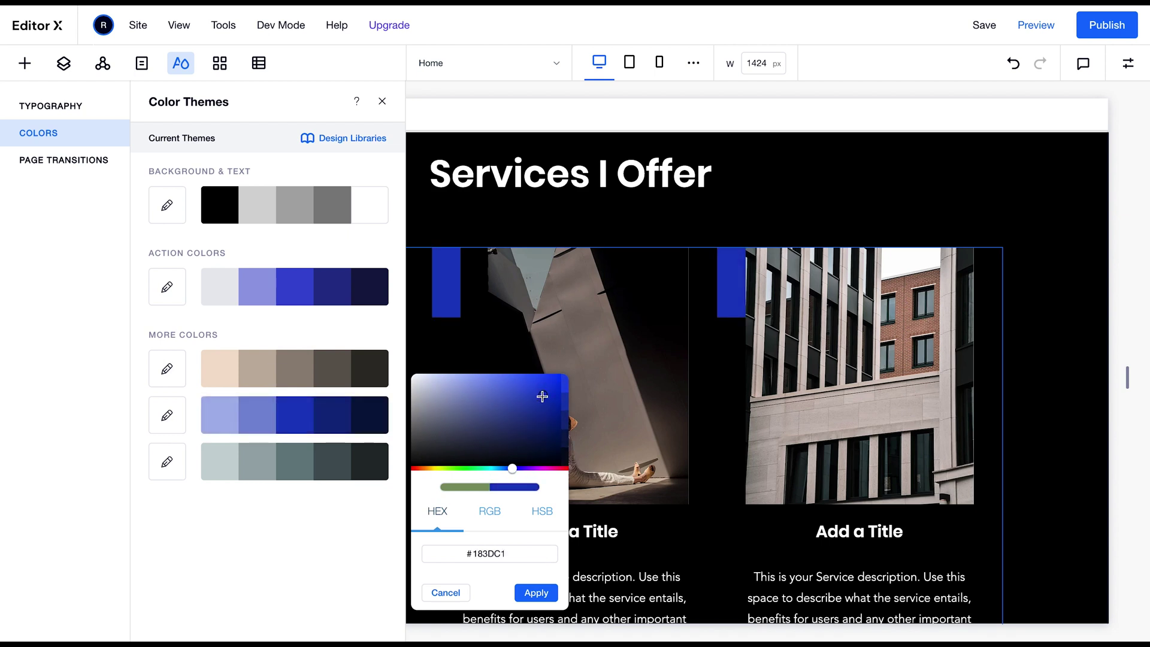
click(536, 593)
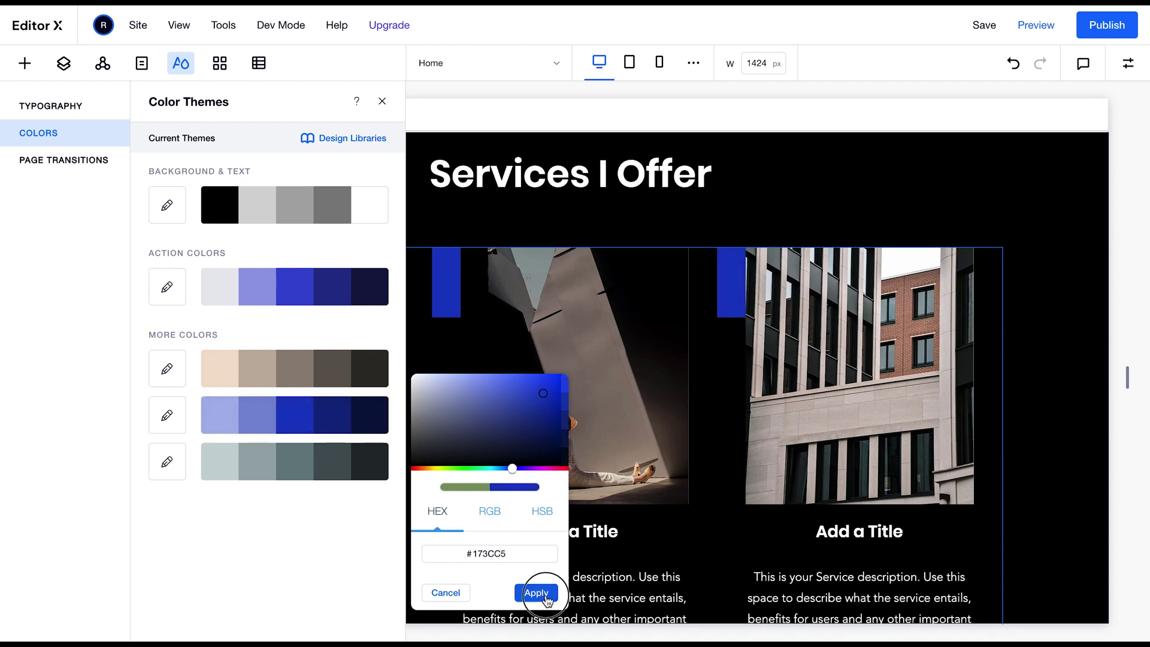
Step: Make the grey-teal row white and lighten its darkest shade to light grey
scroll(523, 557, down, 3)
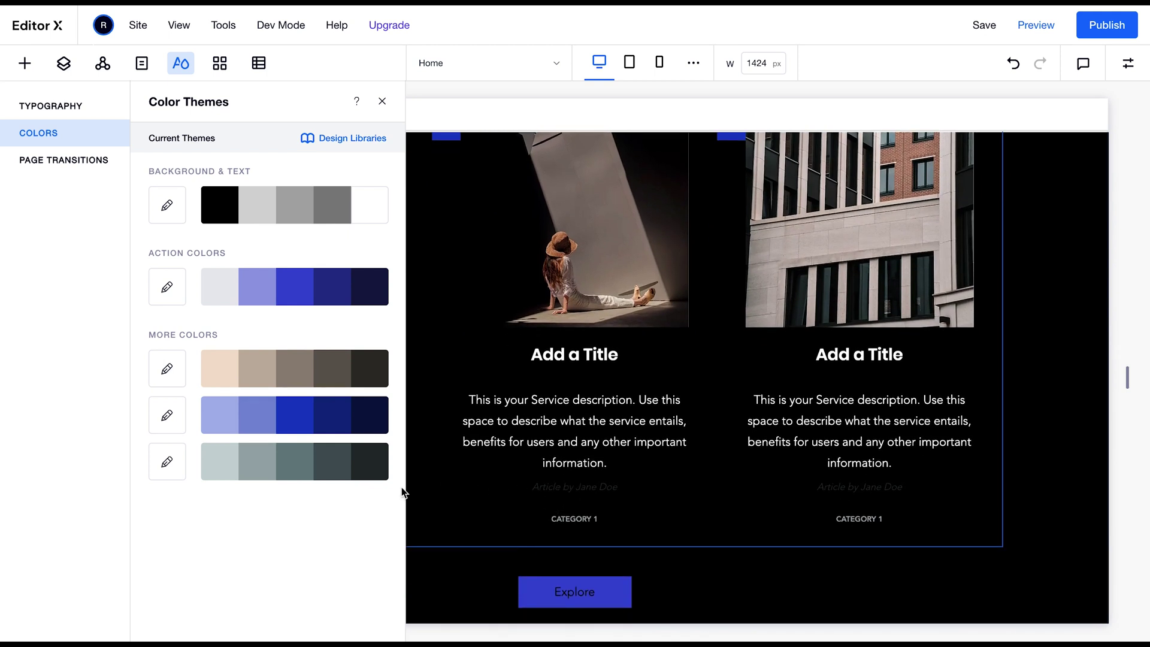
click(167, 463)
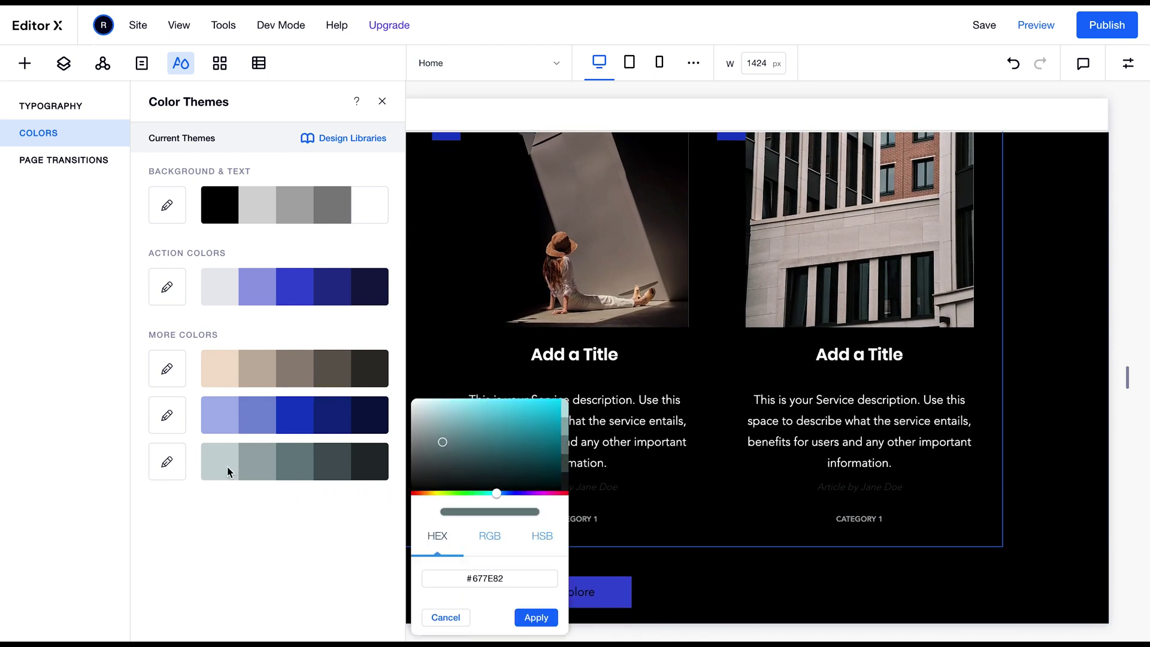
drag(442, 442, 398, 399)
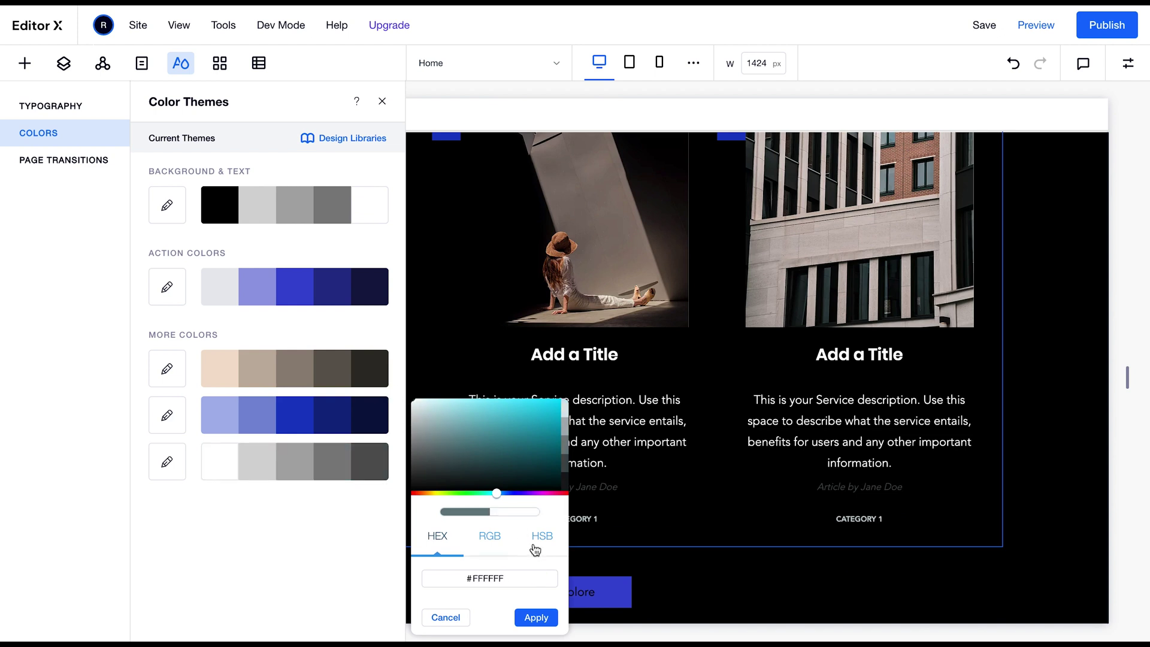
click(535, 616)
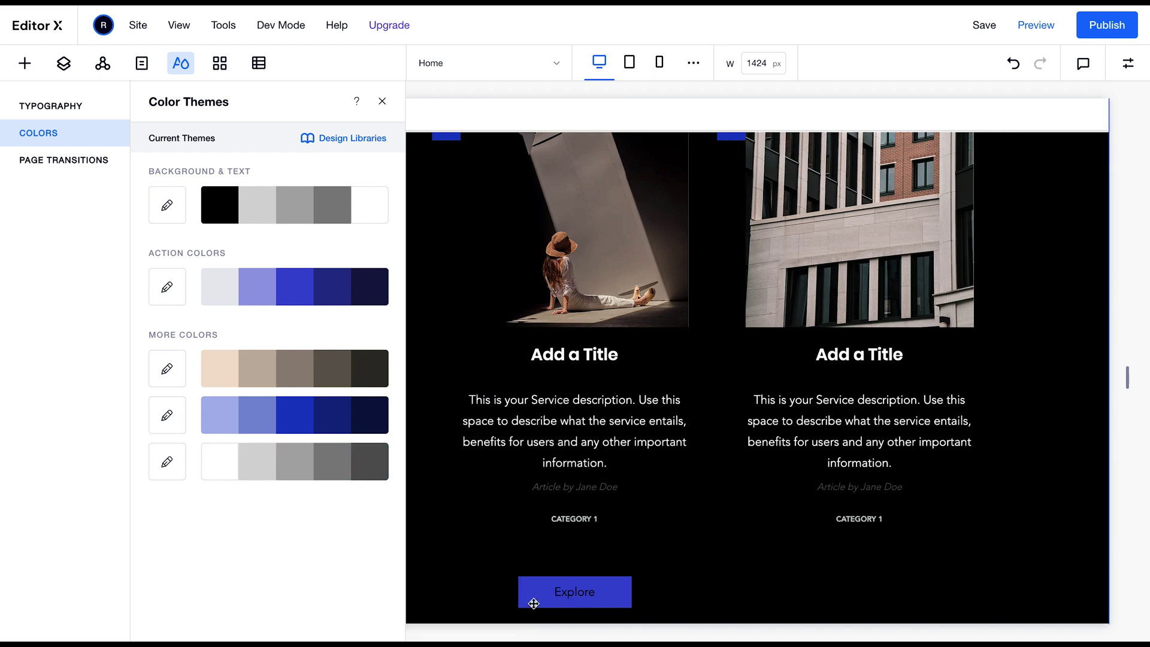
click(369, 464)
drag(500, 520, 539, 518)
click(586, 608)
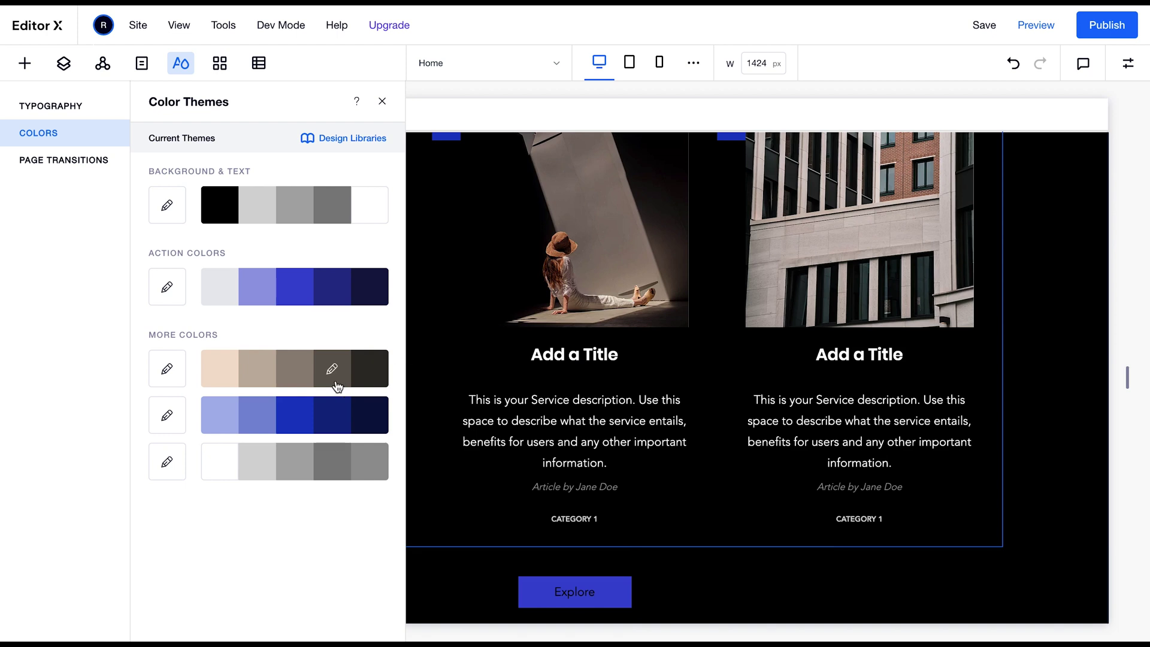
Step: Set the third Action Colors swatch to pure white (#FFFFFF) with zero saturation
click(294, 295)
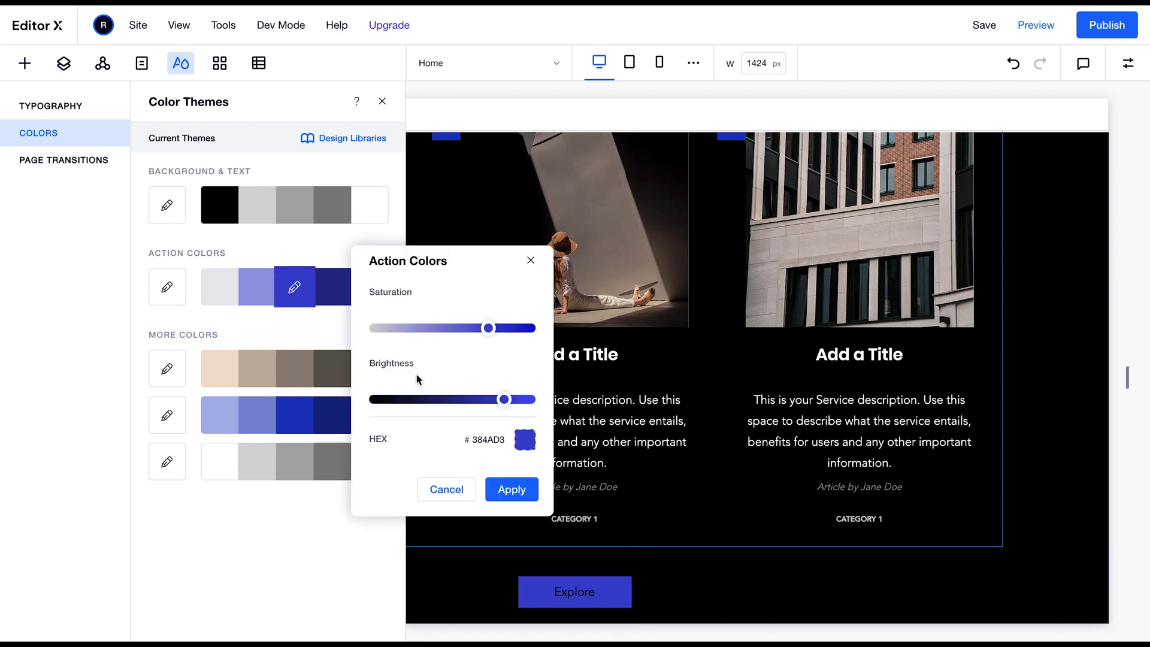
drag(489, 329, 374, 330)
drag(503, 399, 538, 412)
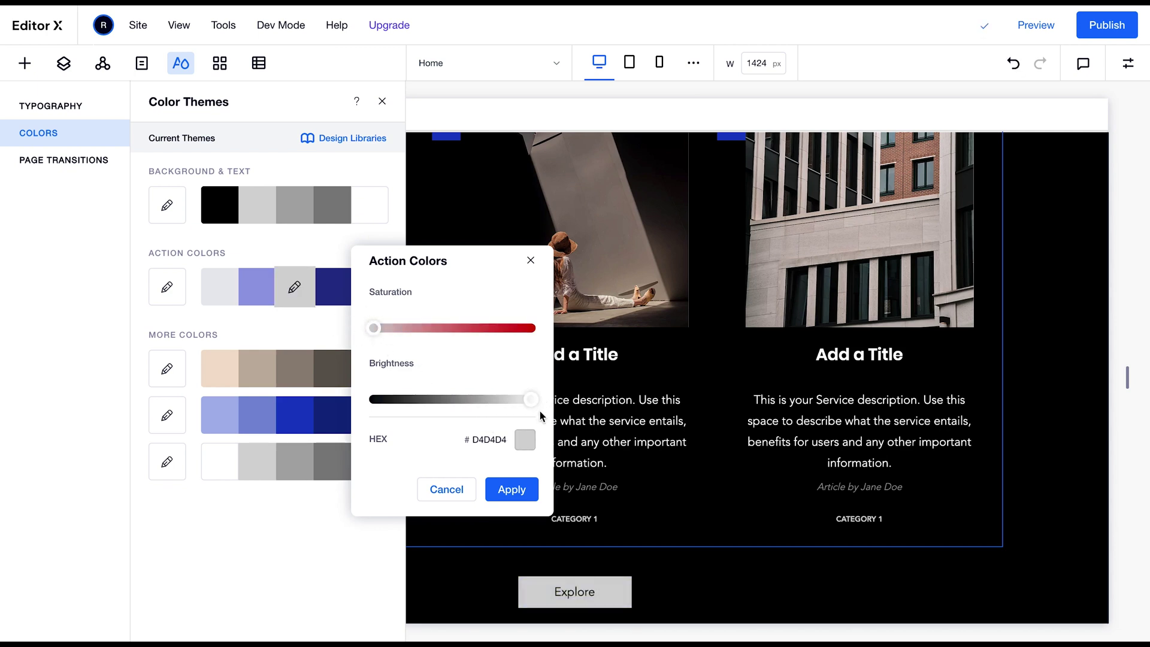
click(512, 490)
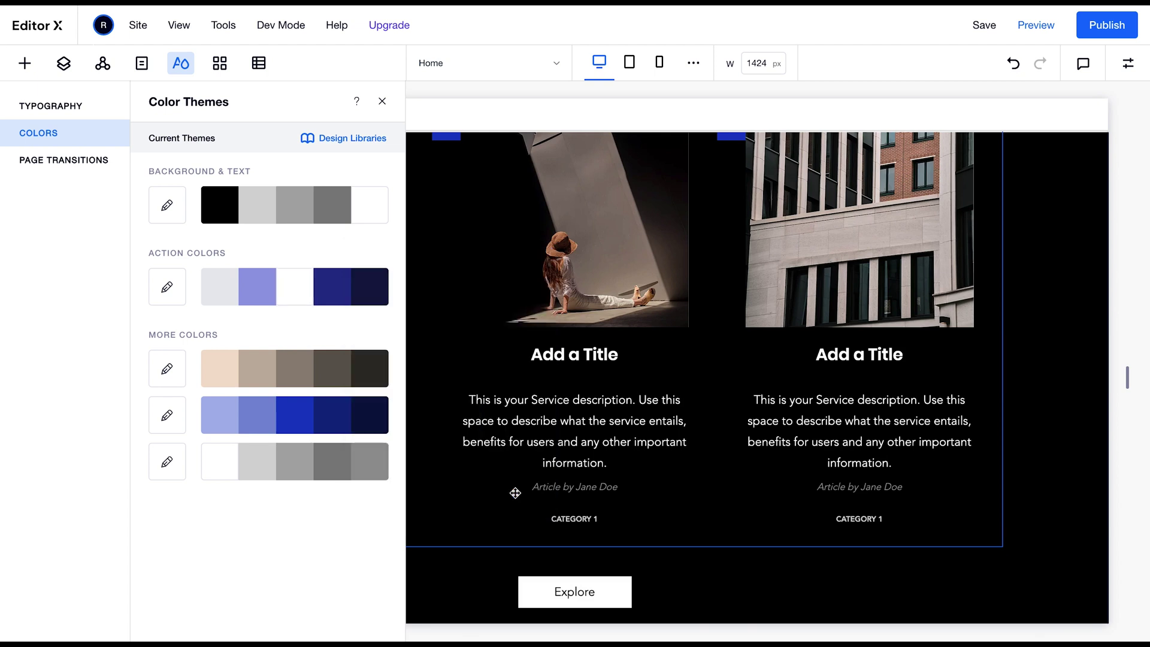
Step: Close the Color Themes panel and scroll the canvas to review the dark Services section
click(382, 102)
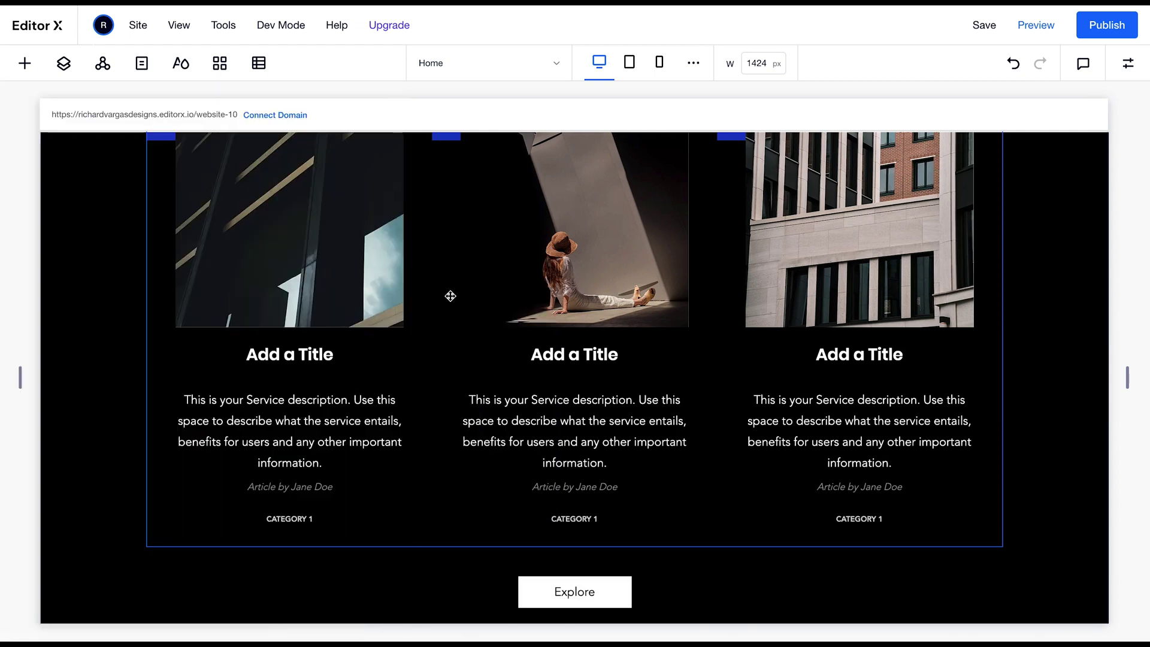
scroll(87, 321, up, 4)
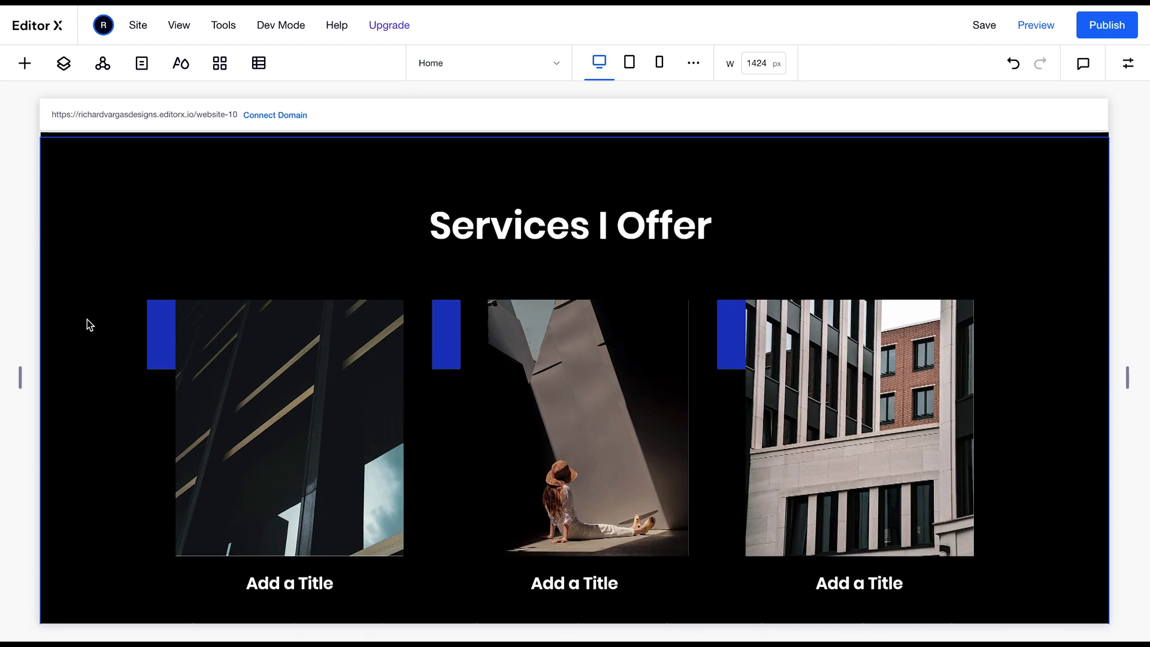
scroll(88, 319, down, 6)
scroll(90, 324, up, 3)
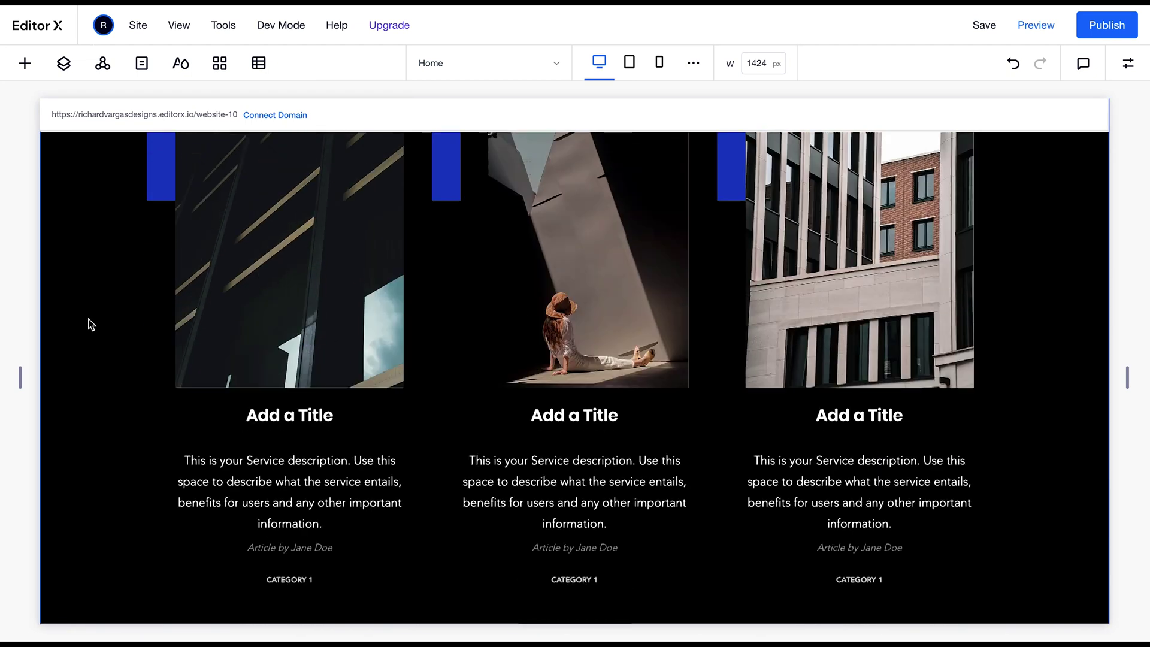
scroll(90, 324, up, 2)
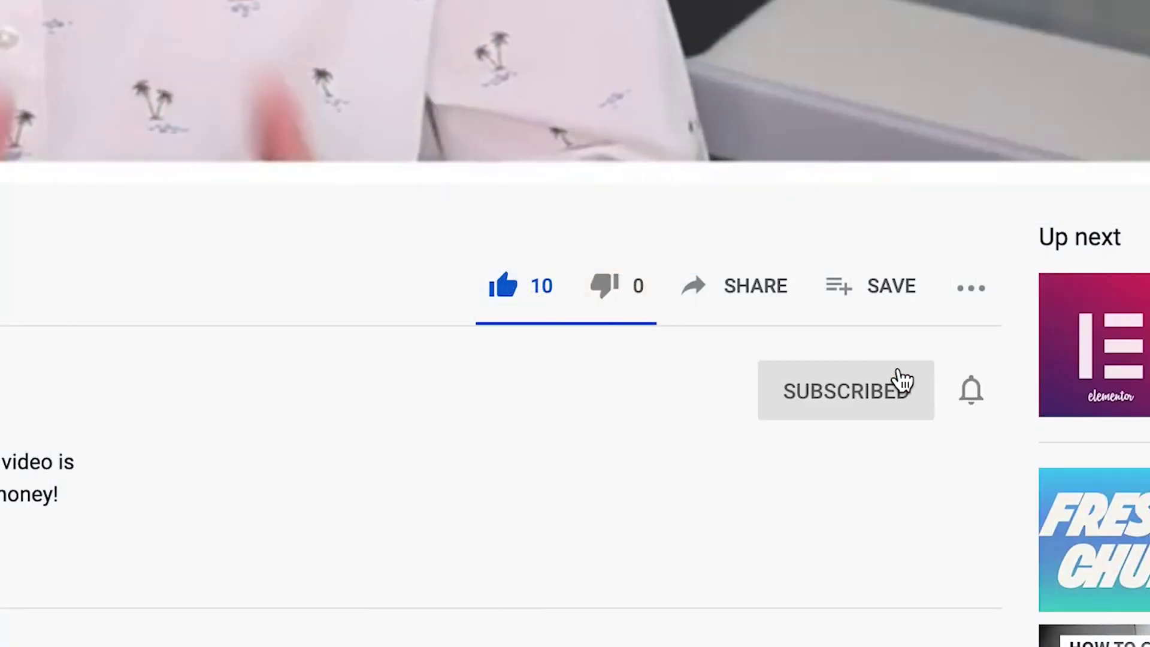
Step: Set the channel's bell notifications to All
click(970, 392)
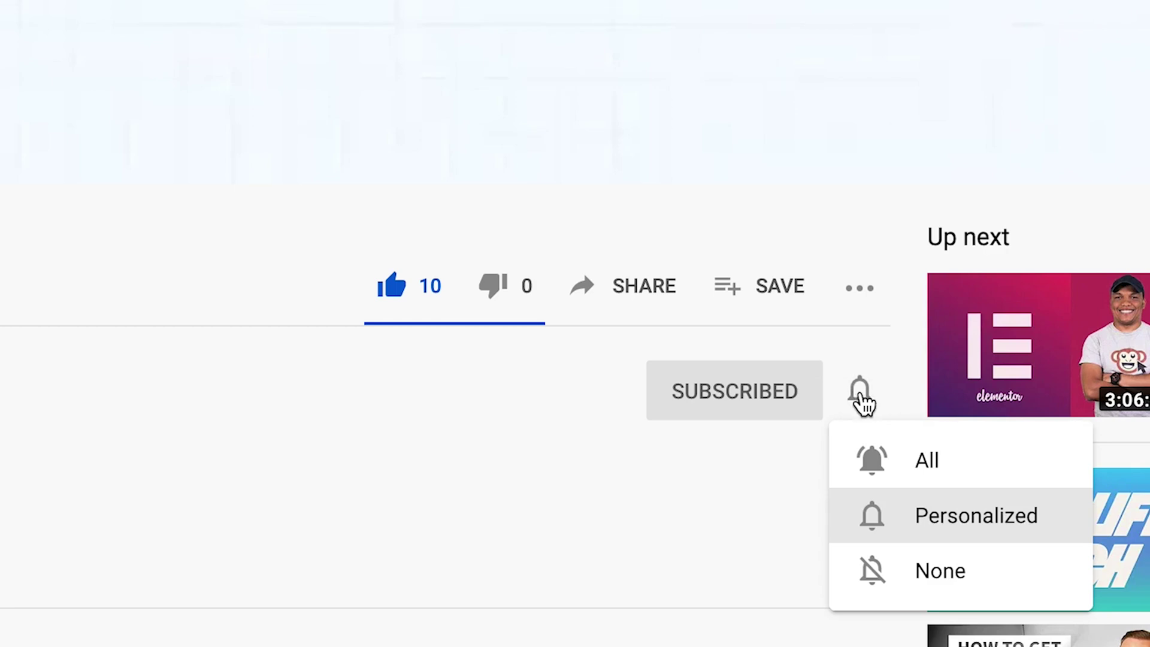
click(903, 462)
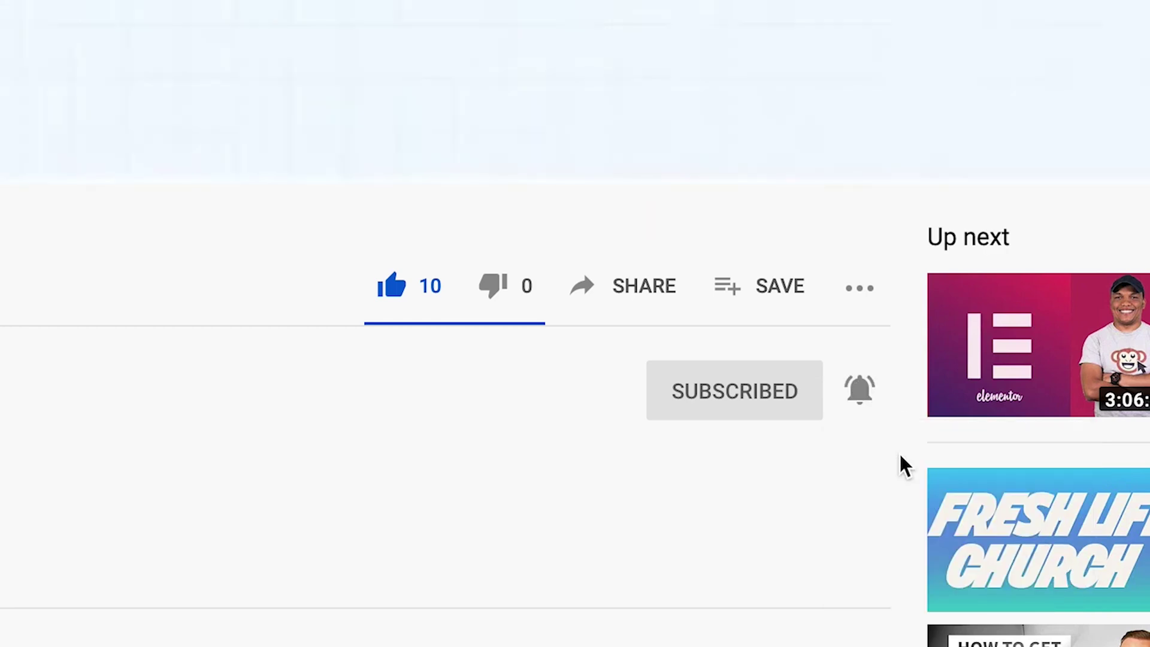